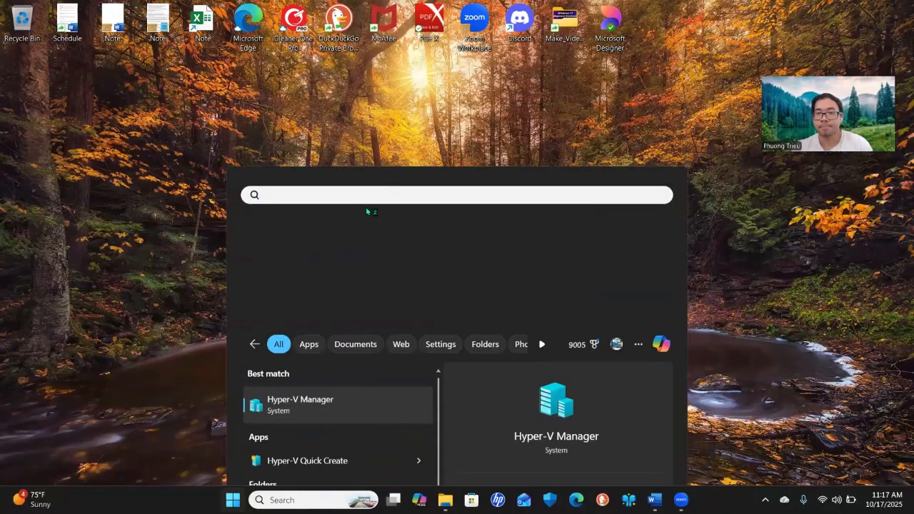
- Launch Hyper-V Manager and start Quick Create for a virtual machine on the local host
{"action": "key", "text": "Return"}
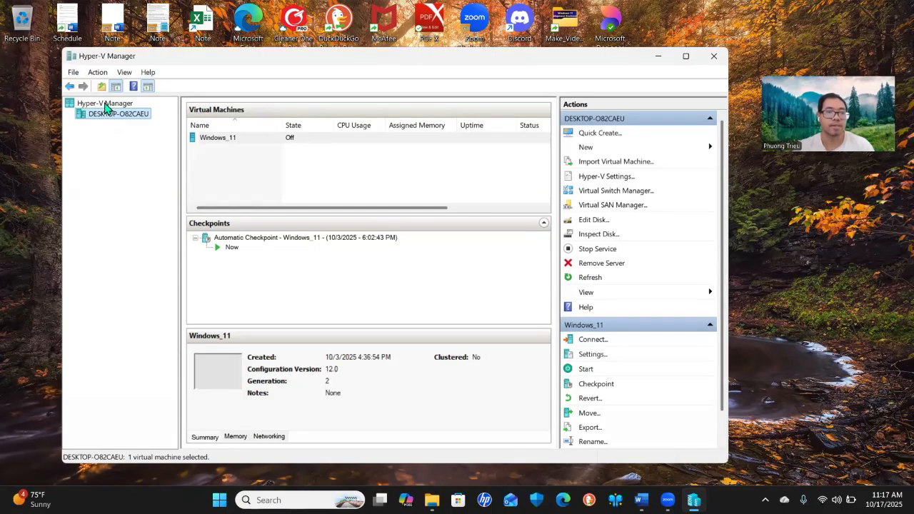
{"action": "left_click", "coordinate": [107, 105]}
{"action": "left_click", "coordinate": [108, 116]}
{"action": "right_click", "coordinate": [121, 116]}
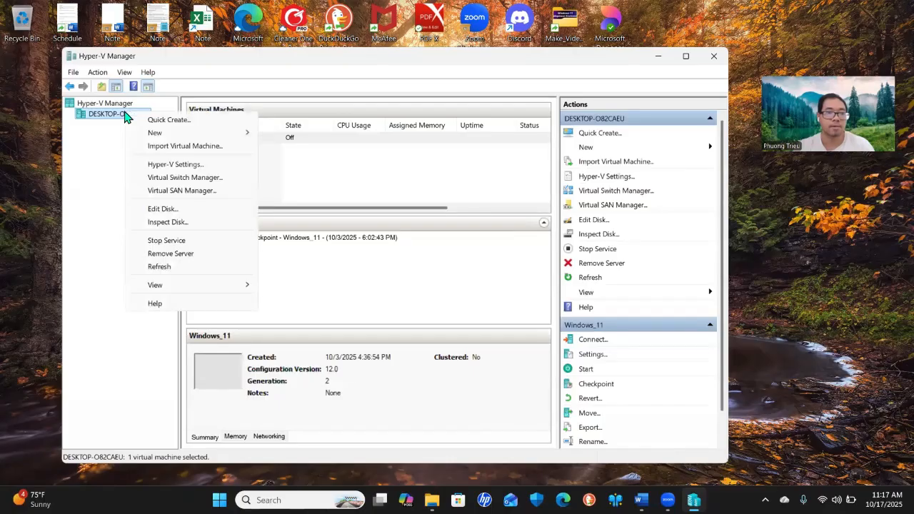
{"action": "left_click", "coordinate": [170, 121]}
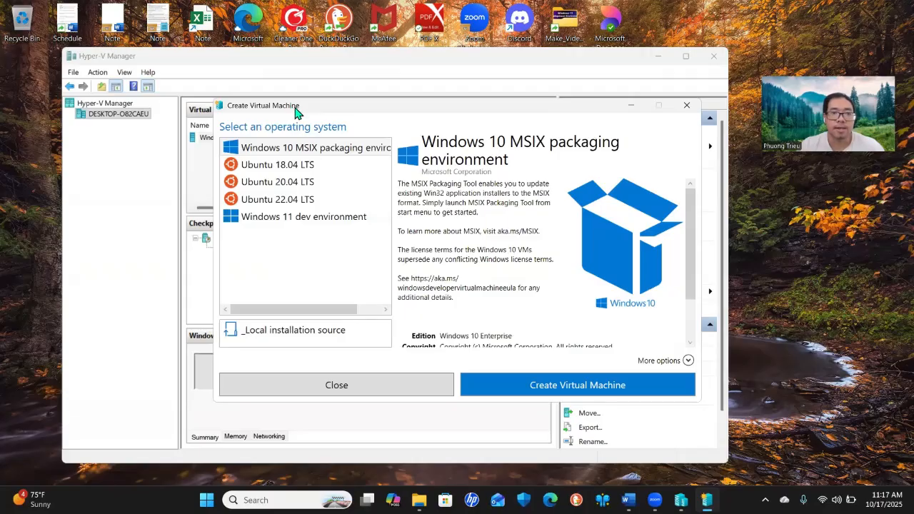
{"action": "left_click_drag", "start_coordinate": [296, 113], "coordinate": [227, 111]}
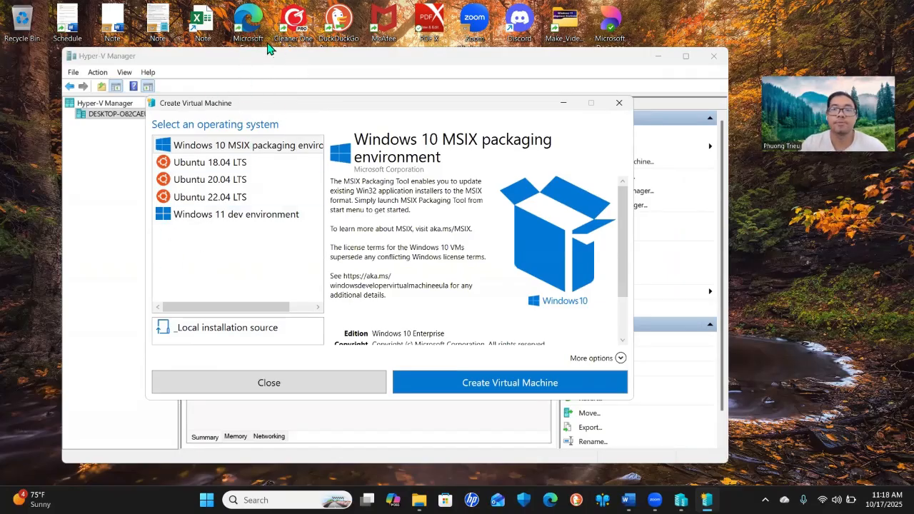
{"action": "left_click_drag", "start_coordinate": [304, 110], "coordinate": [320, 106]}
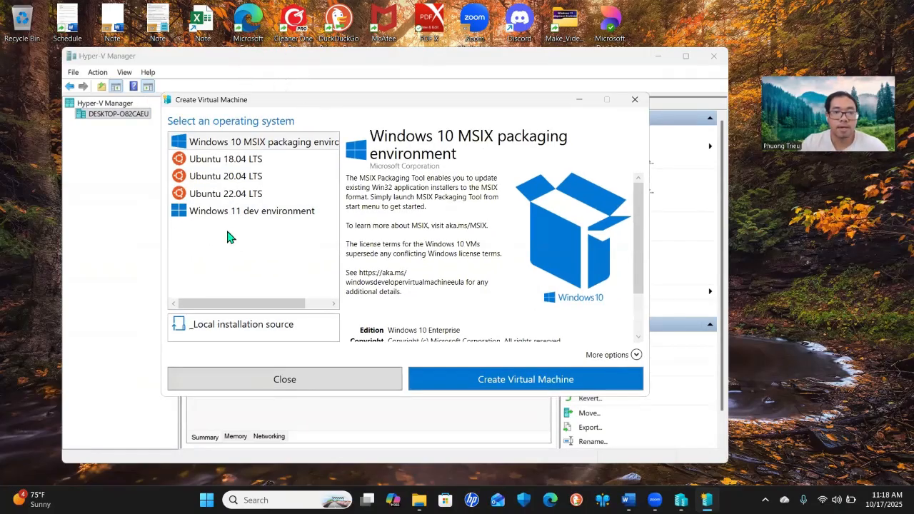
- Create a virtual machine from the Ubuntu 22.04 LTS gallery image
{"action": "left_click", "coordinate": [227, 199]}
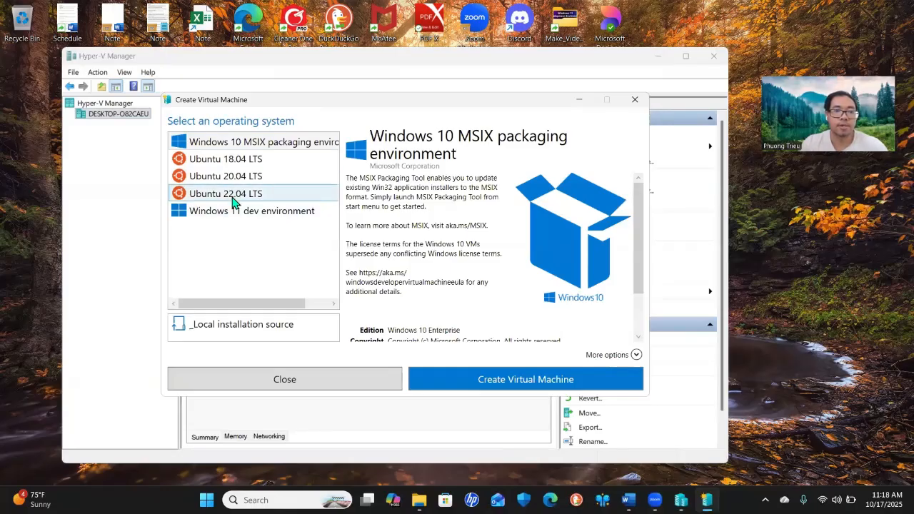
{"action": "left_click_drag", "start_coordinate": [346, 160], "coordinate": [599, 263]}
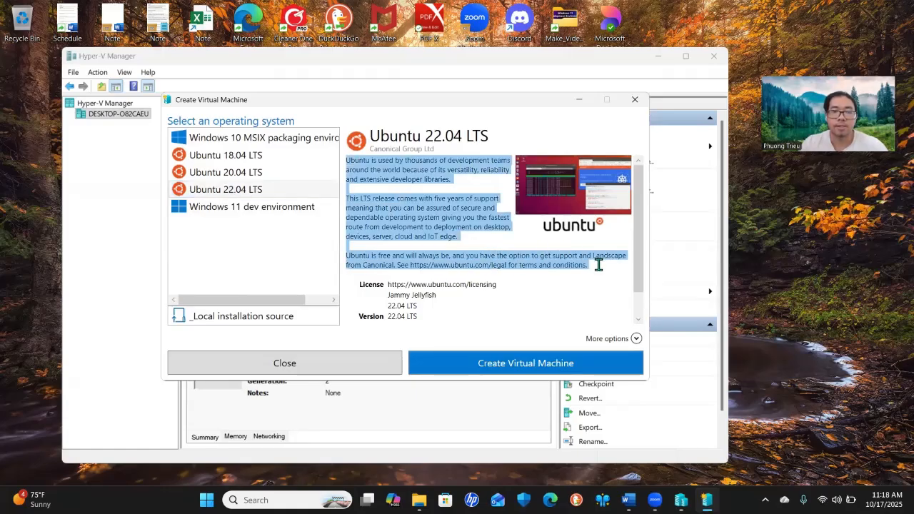
{"action": "scroll", "coordinate": [431, 243], "scroll_direction": "down", "scroll_amount": 1}
{"action": "scroll", "coordinate": [431, 243], "scroll_direction": "up", "scroll_amount": 1}
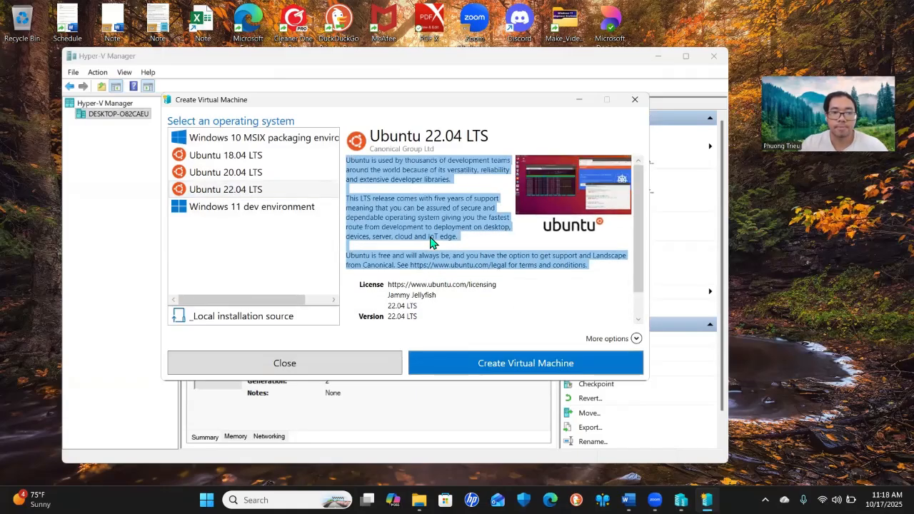
{"action": "left_click", "coordinate": [511, 368]}
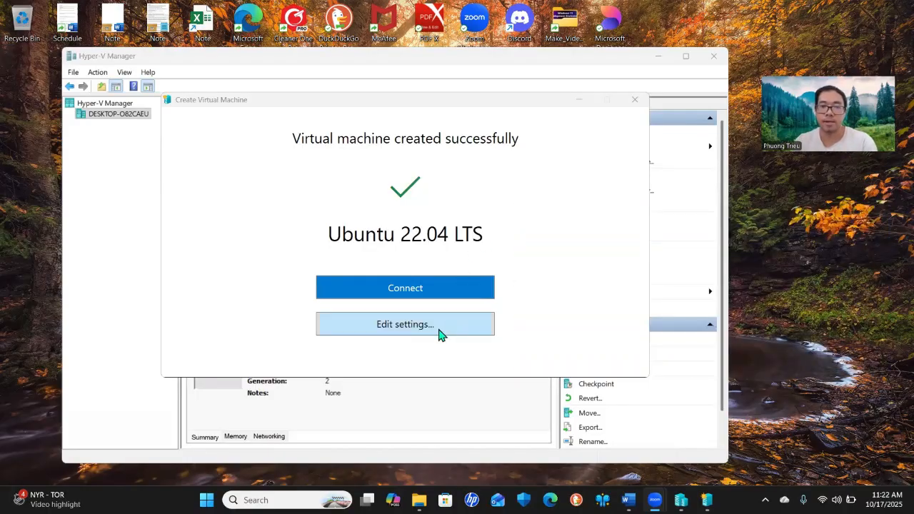
- Open the settings of the new Ubuntu 22.04 LTS virtual machine and review its name
{"action": "left_click", "coordinate": [439, 334]}
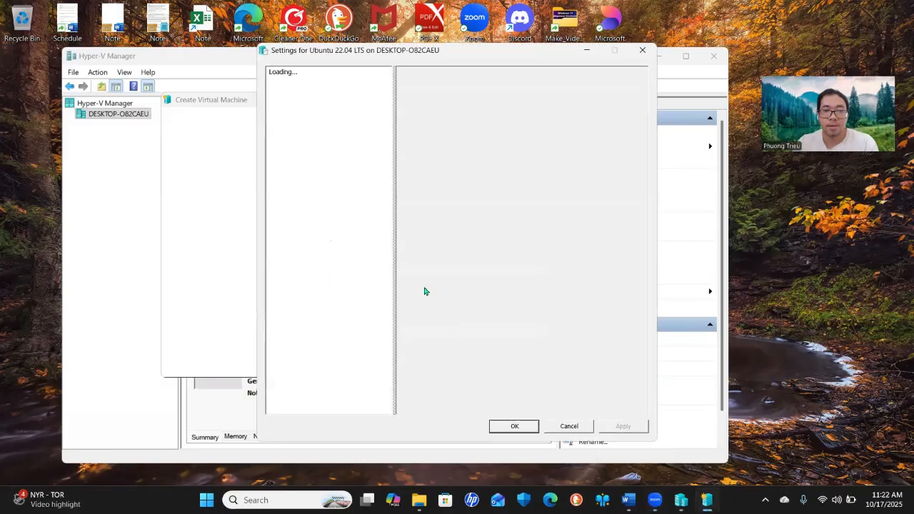
{"action": "left_click", "coordinate": [313, 239]}
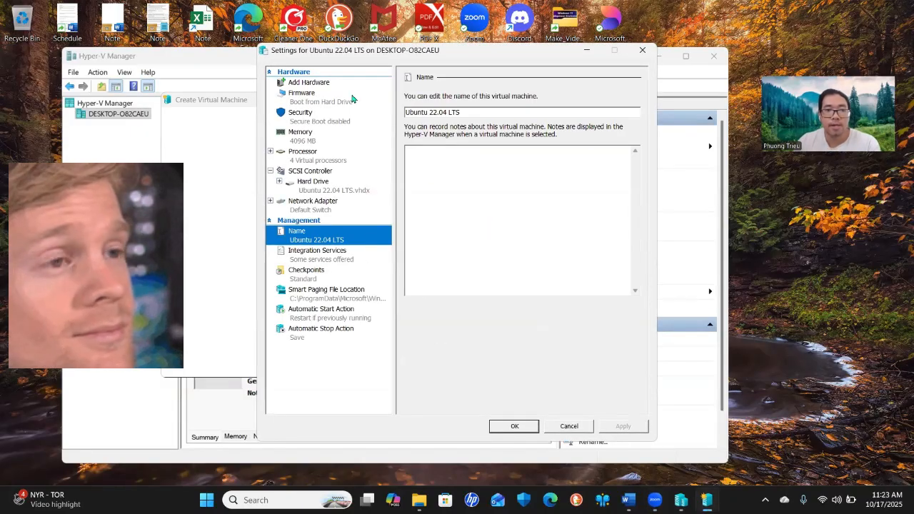
{"action": "left_click_drag", "start_coordinate": [301, 53], "coordinate": [242, 86]}
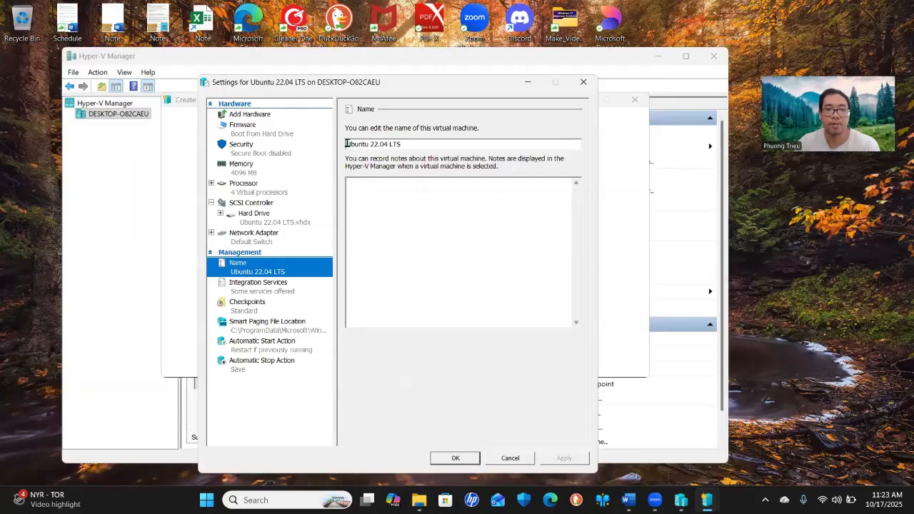
{"action": "left_click_drag", "start_coordinate": [347, 144], "coordinate": [411, 143]}
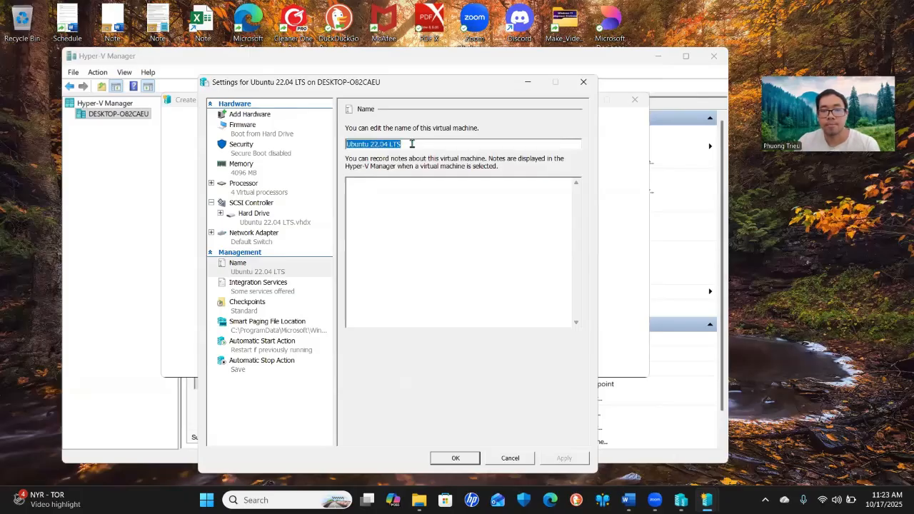
{"action": "left_click", "coordinate": [412, 143]}
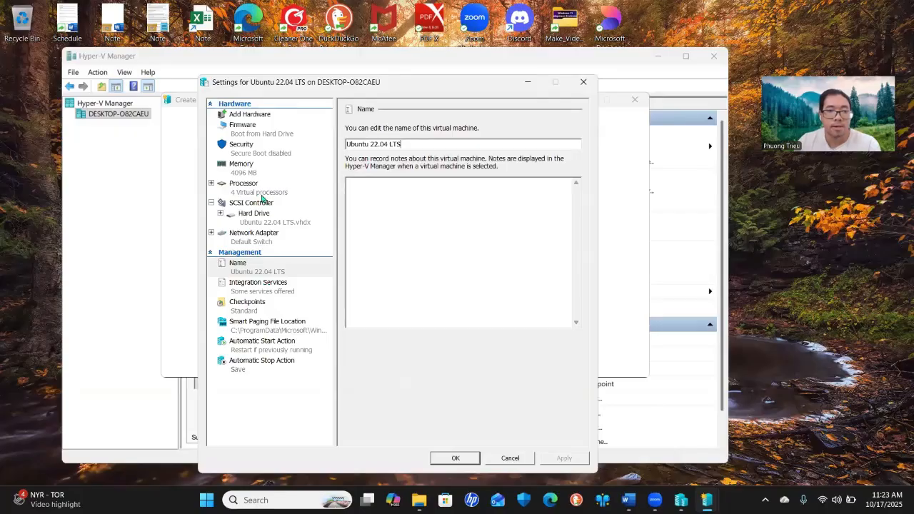
- Check the hard drive's virtual disk file by browsing the Virtual Hard Disks folder, and cancel without choosing another file
{"action": "left_click", "coordinate": [255, 221]}
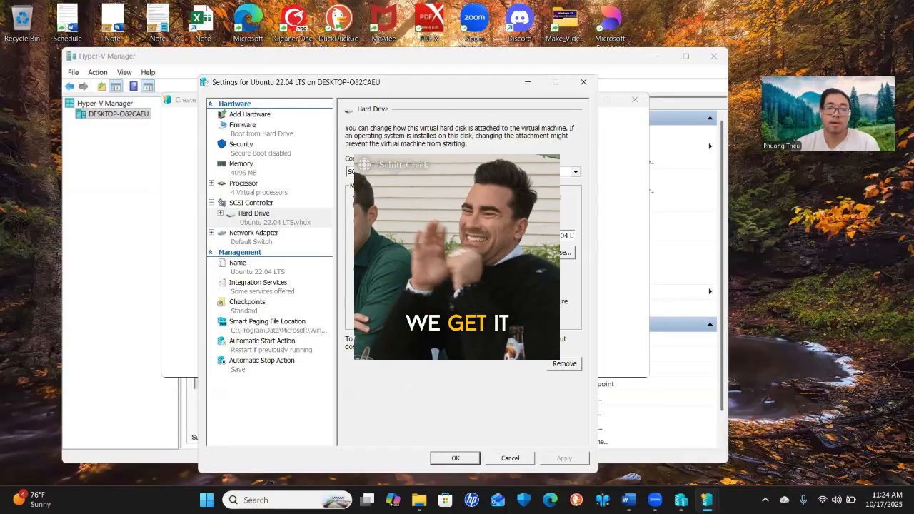
{"action": "left_click_drag", "start_coordinate": [369, 236], "coordinate": [622, 237]}
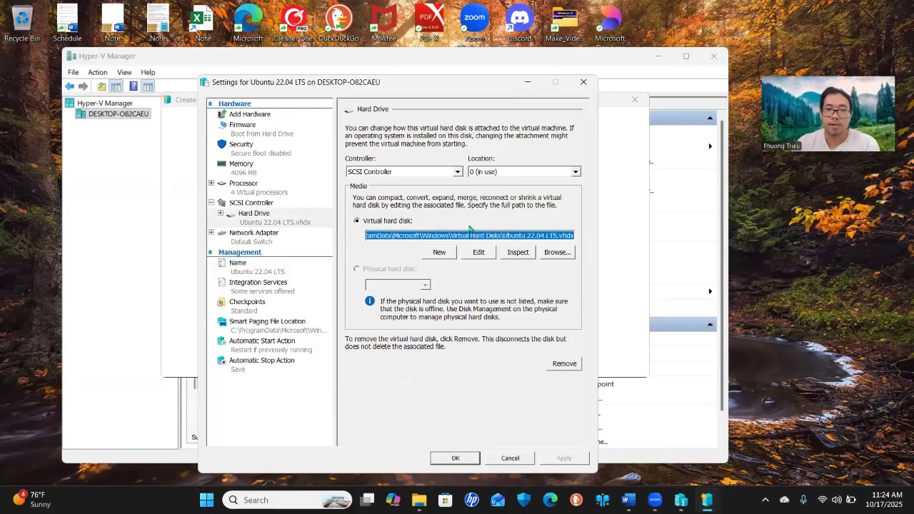
{"action": "left_click", "coordinate": [555, 255]}
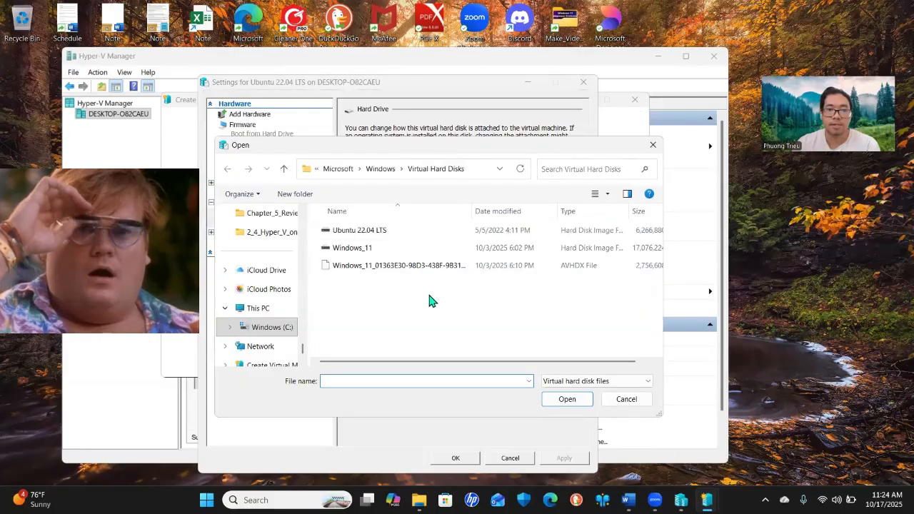
{"action": "left_click", "coordinate": [359, 234]}
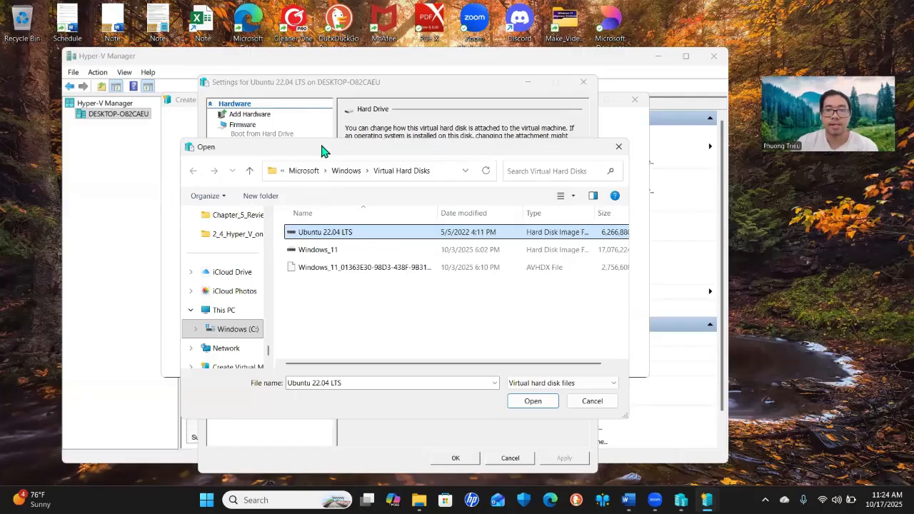
{"action": "left_click_drag", "start_coordinate": [329, 148], "coordinate": [323, 151]}
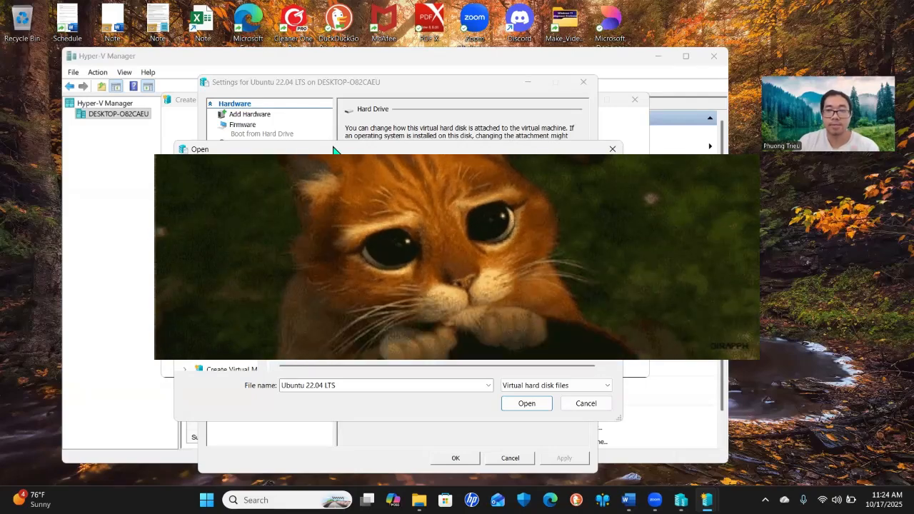
{"action": "left_click_drag", "start_coordinate": [332, 149], "coordinate": [300, 148]}
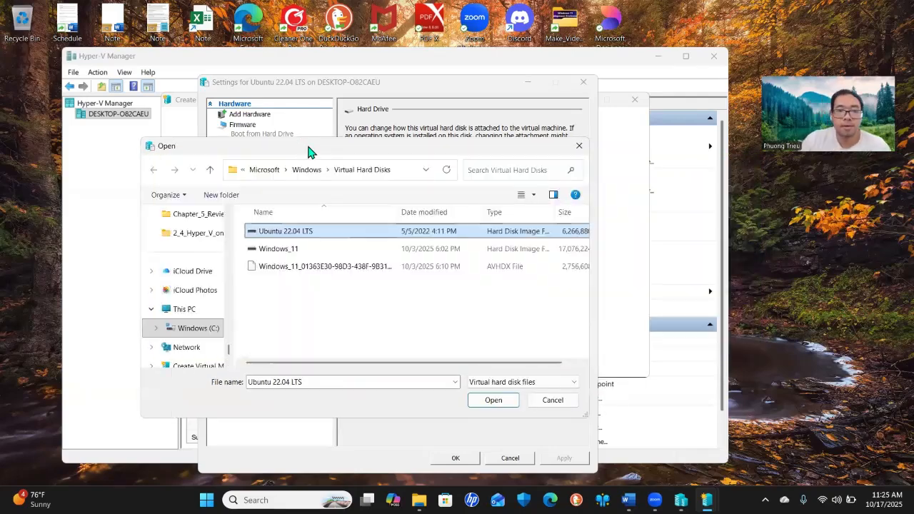
{"action": "left_click", "coordinate": [552, 402]}
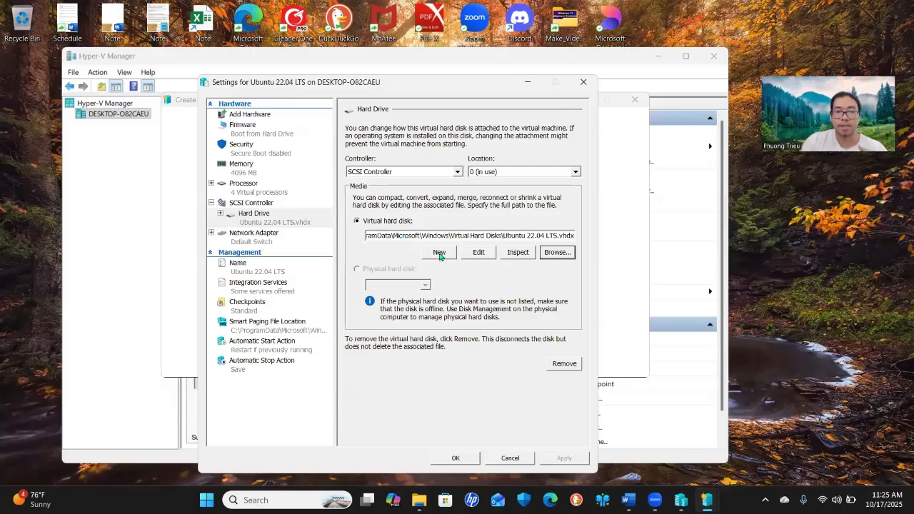
- Review the disk type, name, location and size pages of the New Virtual Hard Disk Wizard, and cancel without creating a disk
{"action": "left_click", "coordinate": [440, 255]}
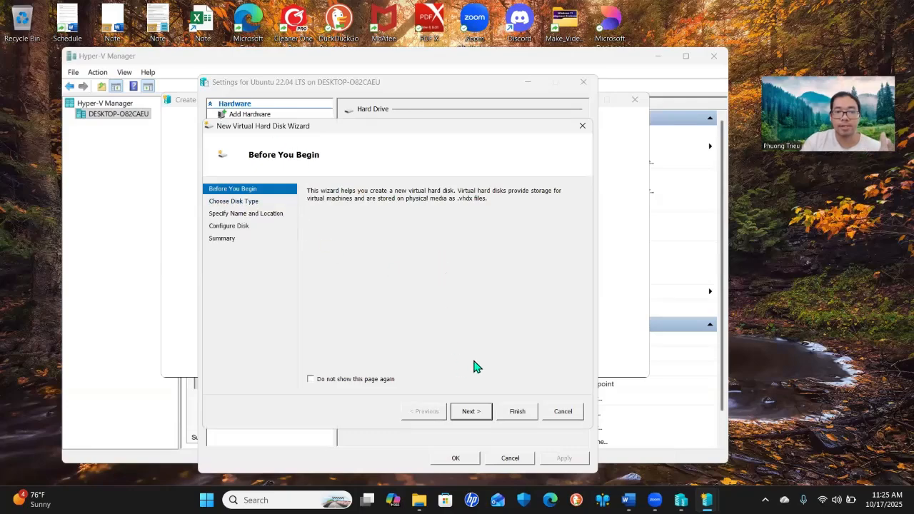
{"action": "left_click", "coordinate": [473, 411]}
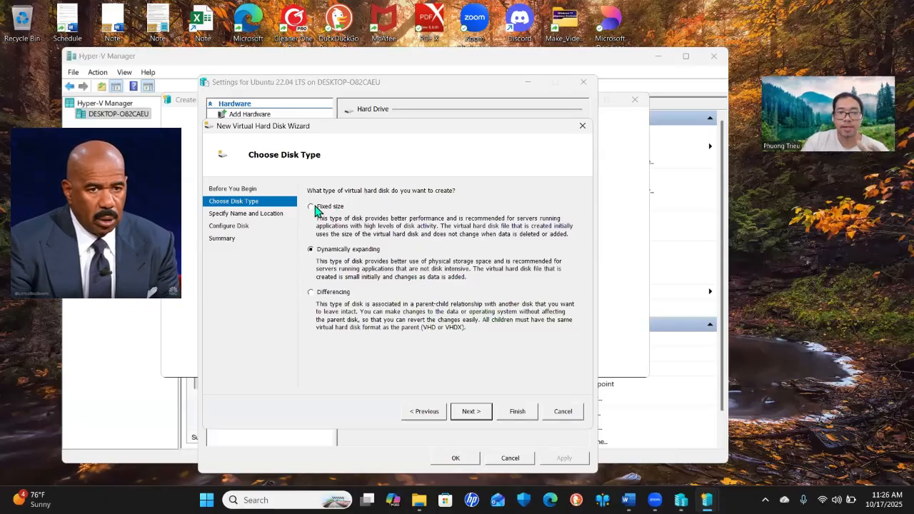
{"action": "left_click", "coordinate": [474, 415]}
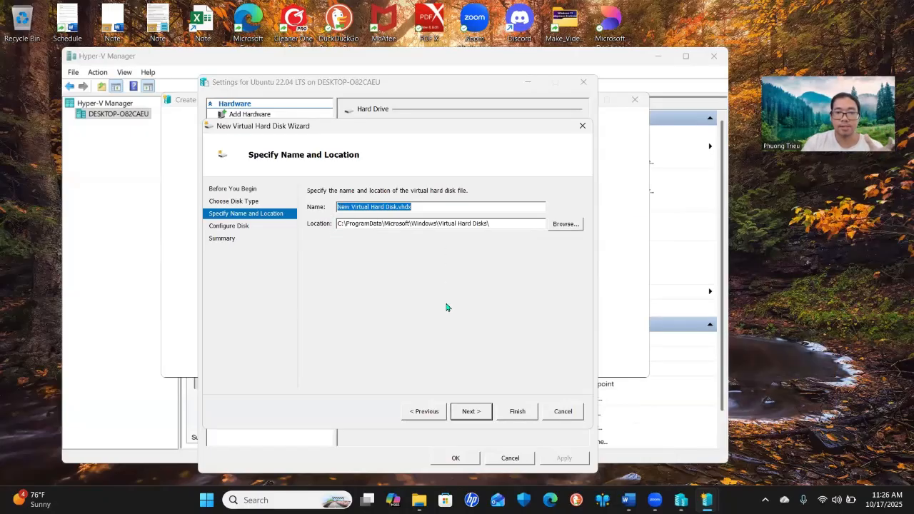
{"action": "left_click", "coordinate": [355, 207]}
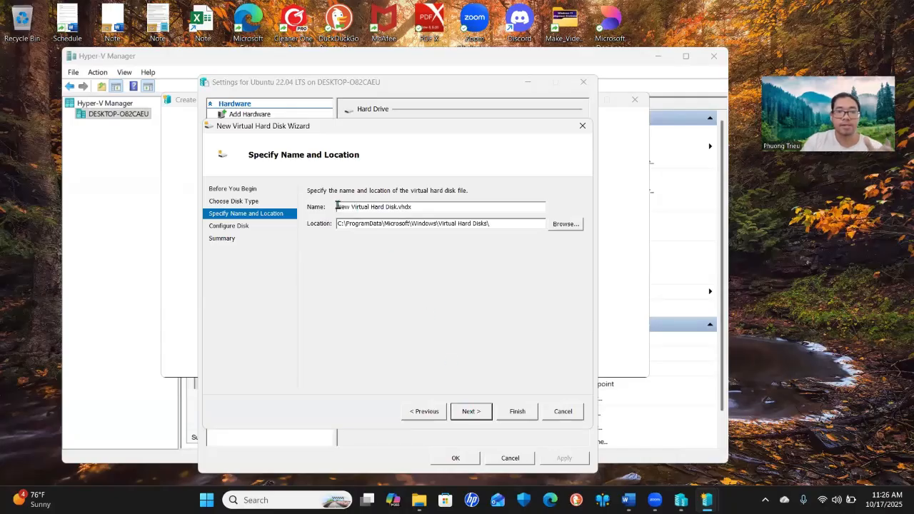
{"action": "mouse_move", "coordinate": [338, 206]}
{"action": "left_mouse_down"}
{"action": "mouse_move", "coordinate": [412, 207]}
{"action": "mouse_move", "coordinate": [337, 206]}
{"action": "left_mouse_up"}
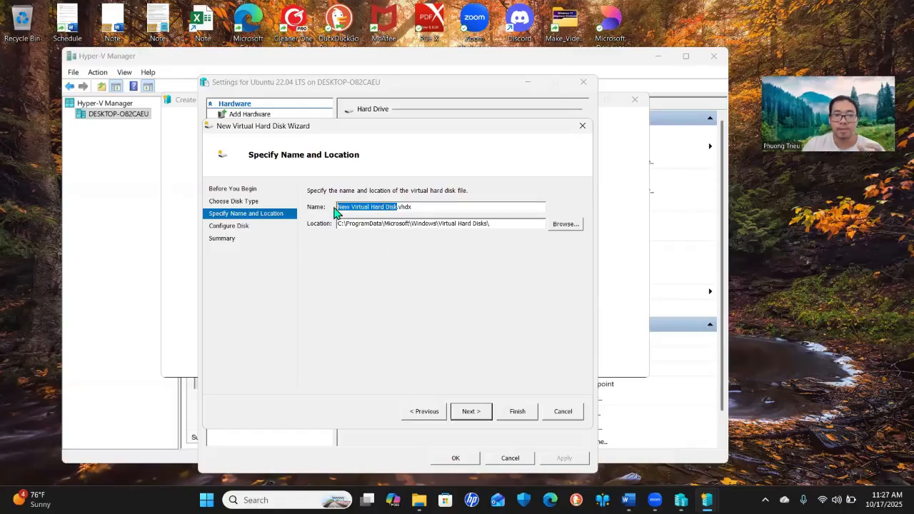
{"action": "left_click_drag", "start_coordinate": [338, 207], "coordinate": [386, 207]}
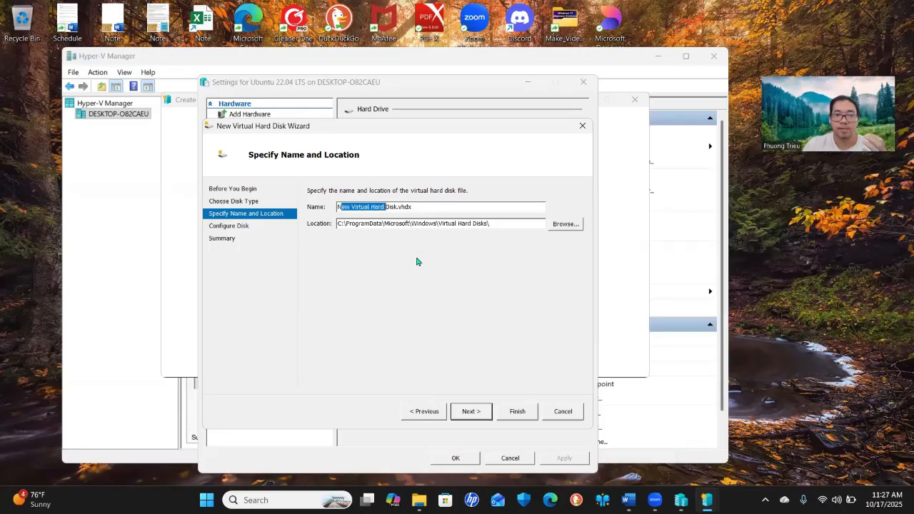
{"action": "left_click", "coordinate": [471, 412]}
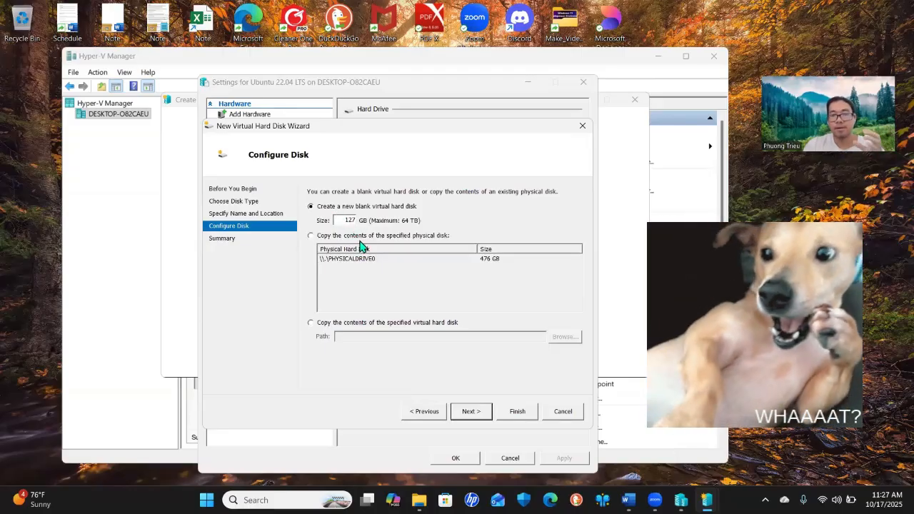
{"action": "left_click", "coordinate": [470, 414]}
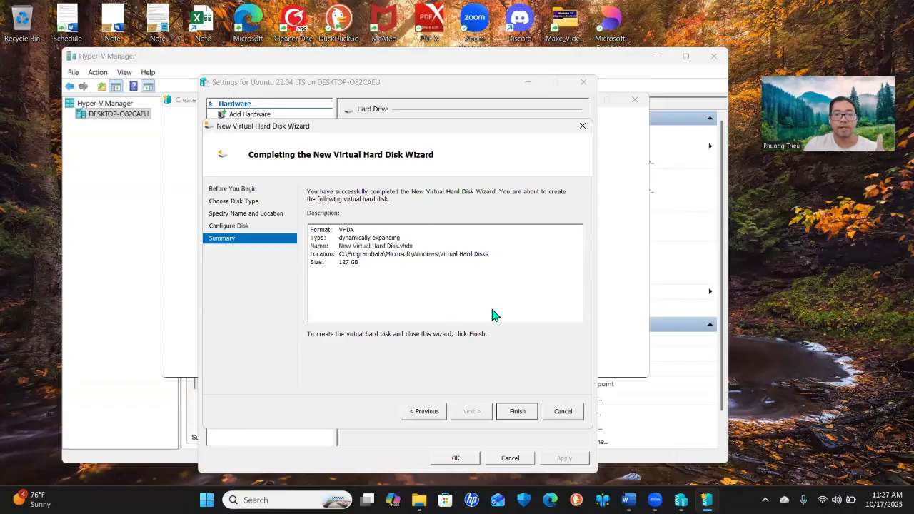
{"action": "left_click", "coordinate": [564, 412]}
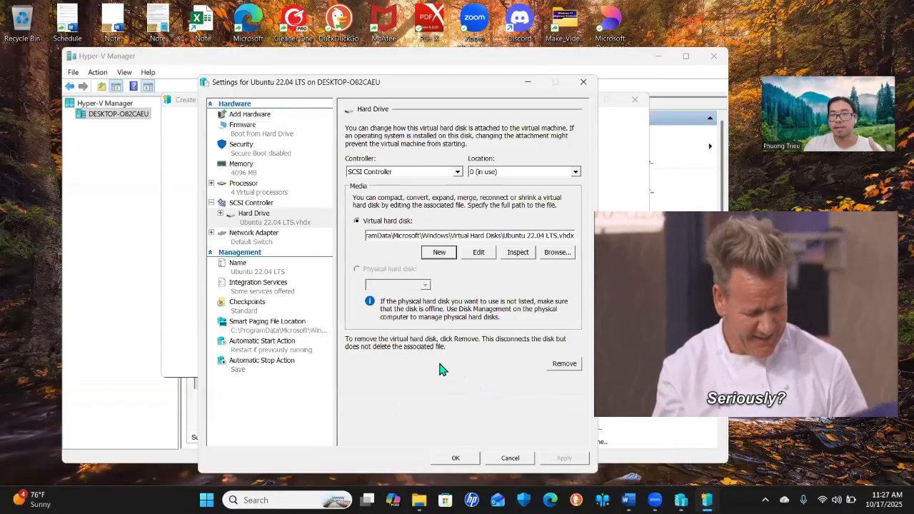
- Inspect the full file path of the virtual hard disk attached to the SCSI controller
{"action": "left_click", "coordinate": [511, 235]}
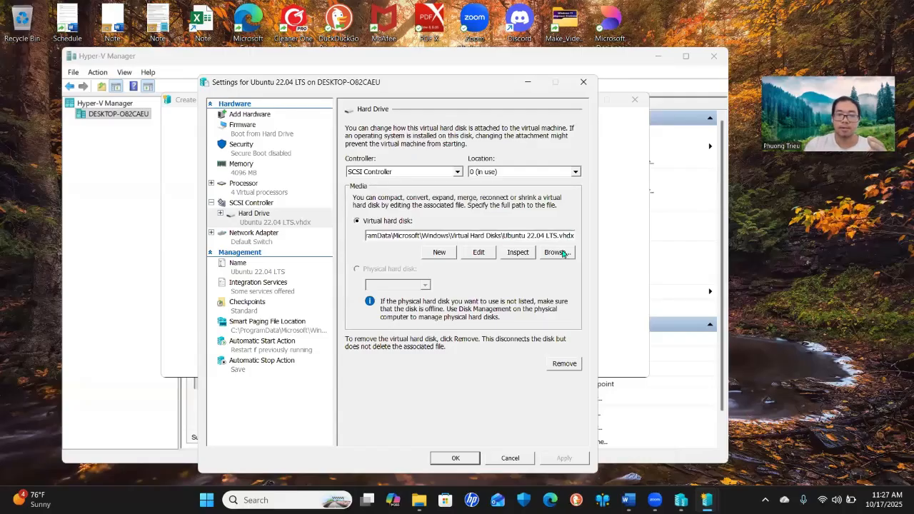
{"action": "key", "text": "Home"}
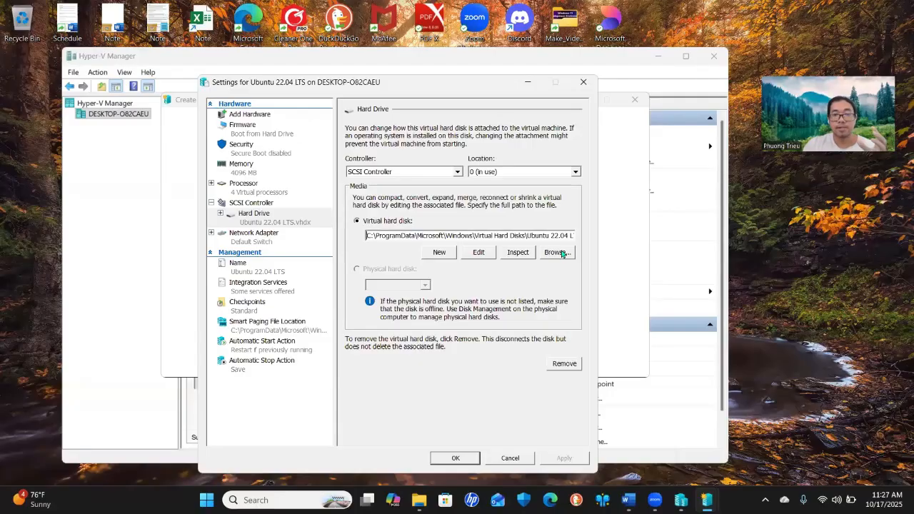
{"action": "left_click_drag", "start_coordinate": [366, 235], "coordinate": [581, 232]}
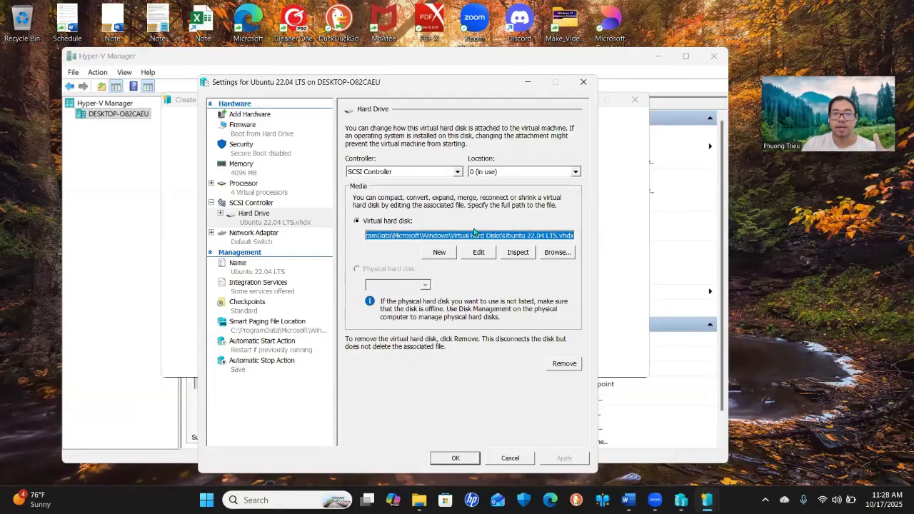
{"action": "left_click", "coordinate": [520, 235]}
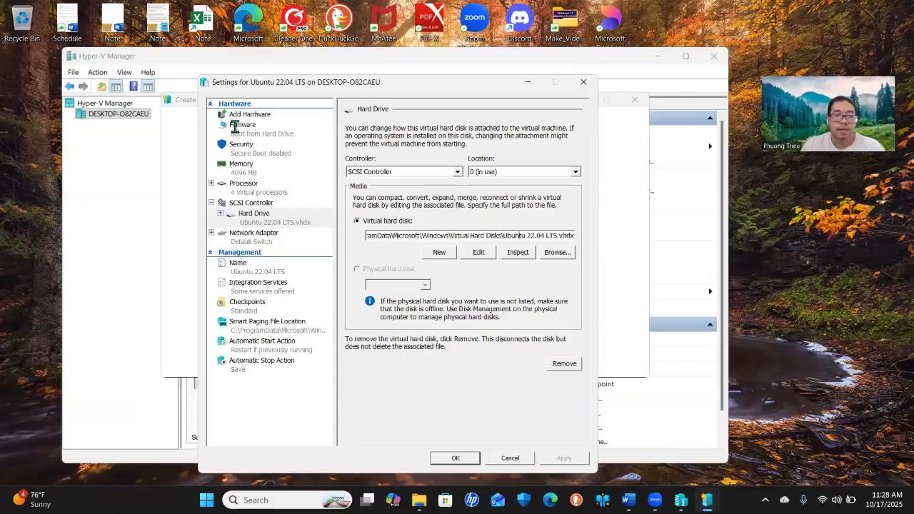
- Review the virtual machine's memory settings, checking the minimum and maximum RAM values for Dynamic Memory
{"action": "left_click", "coordinate": [248, 170]}
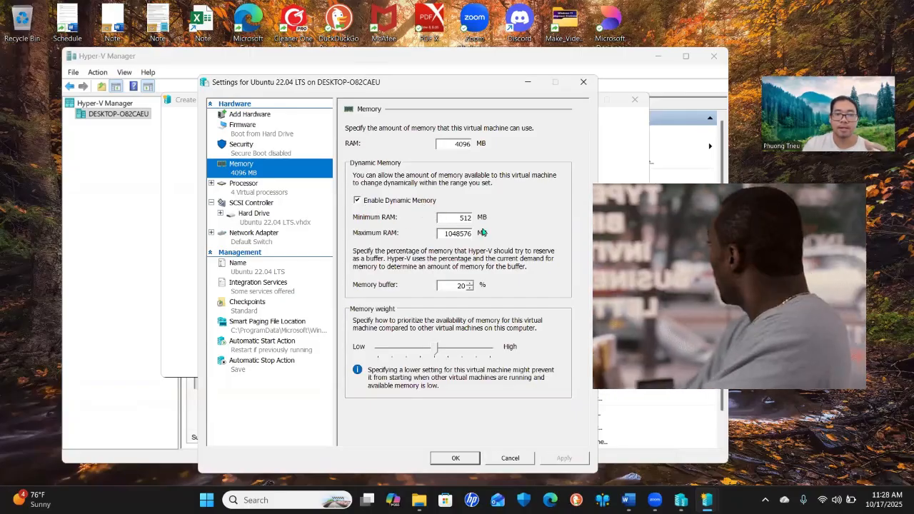
{"action": "double_click", "coordinate": [465, 234]}
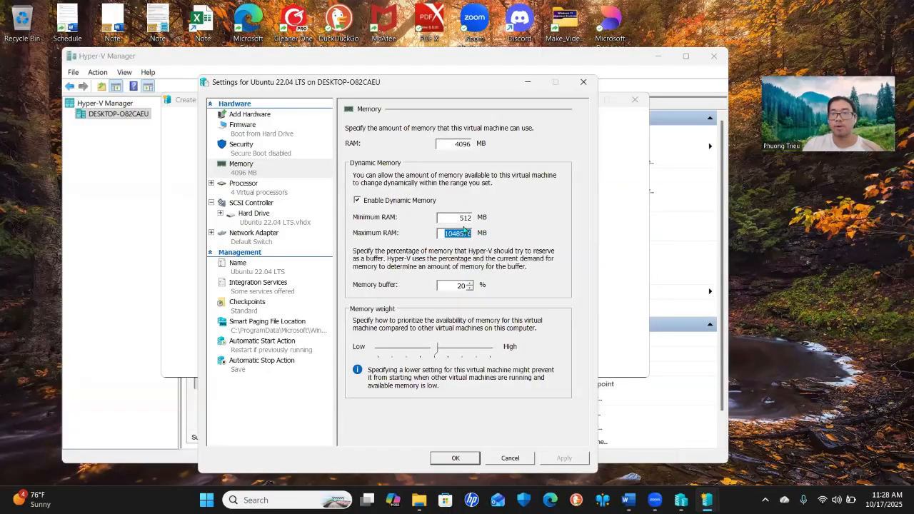
{"action": "left_click", "coordinate": [454, 217]}
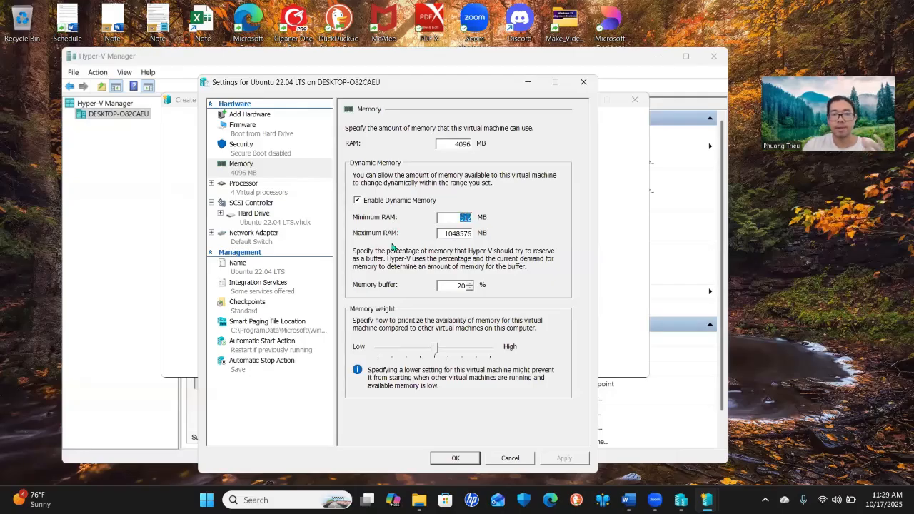
{"action": "left_click_drag", "start_coordinate": [443, 234], "coordinate": [504, 237]}
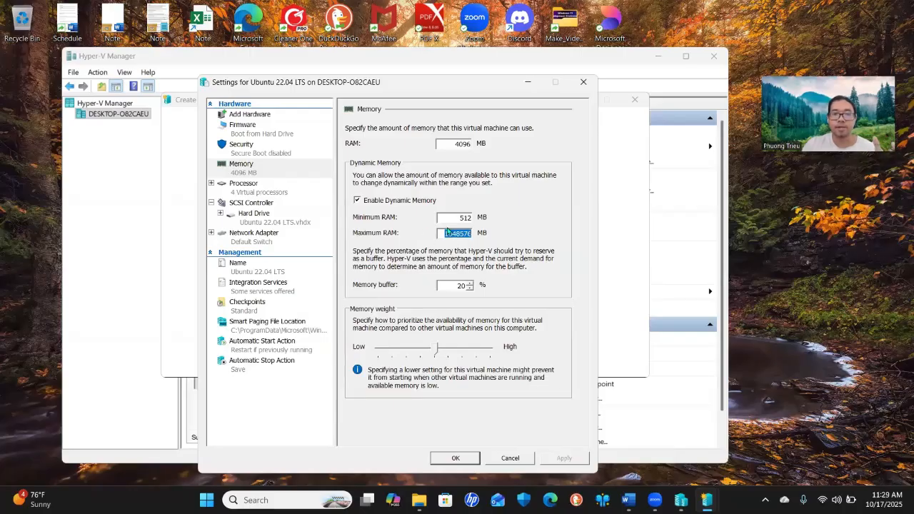
{"action": "left_click_drag", "start_coordinate": [460, 220], "coordinate": [466, 219]}
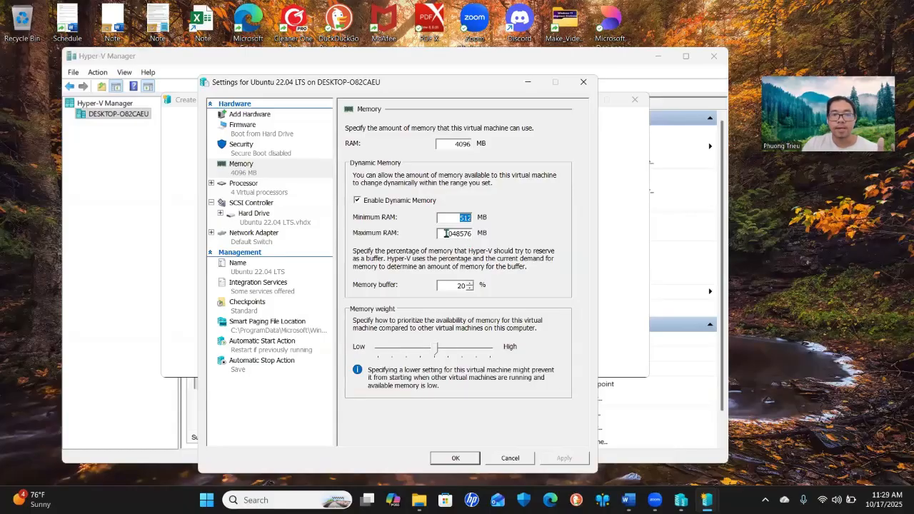
{"action": "left_click", "coordinate": [446, 234]}
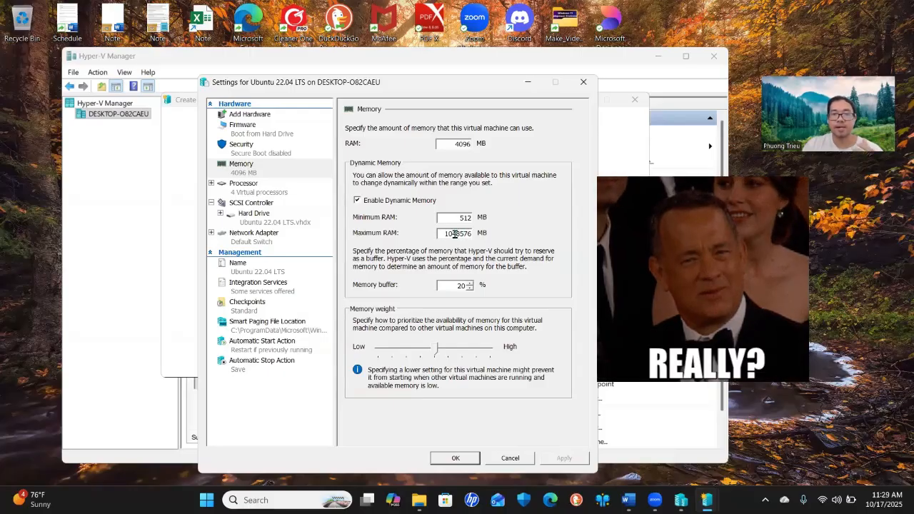
- Check the virtual switch choices of the network adapter and keep Default Switch
{"action": "left_click", "coordinate": [261, 240]}
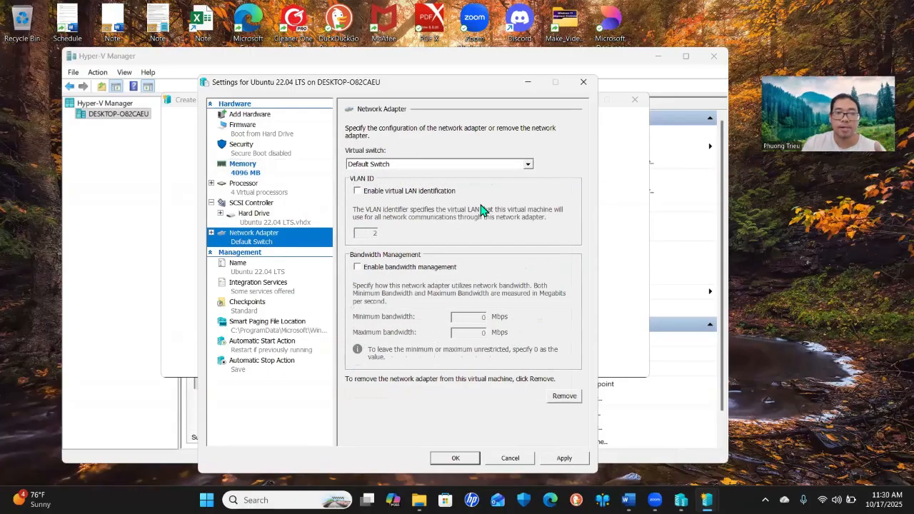
{"action": "left_click", "coordinate": [529, 165]}
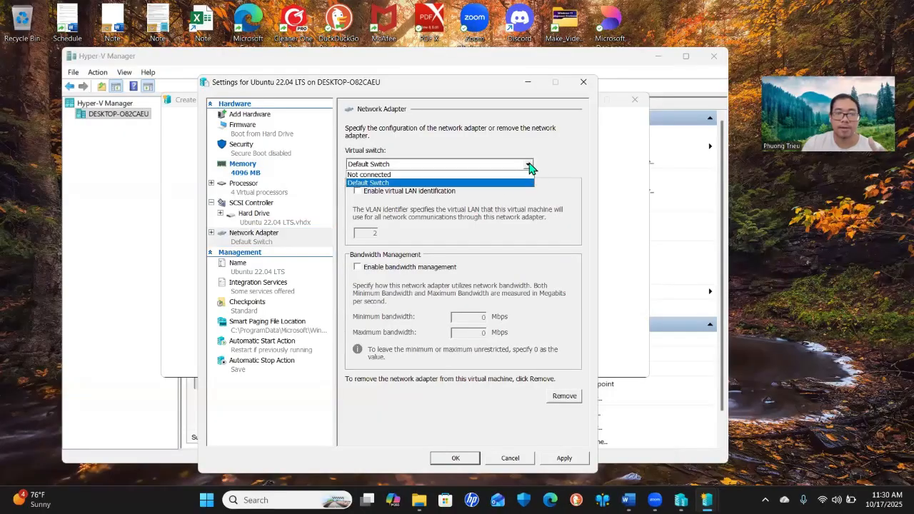
{"action": "left_click", "coordinate": [457, 155]}
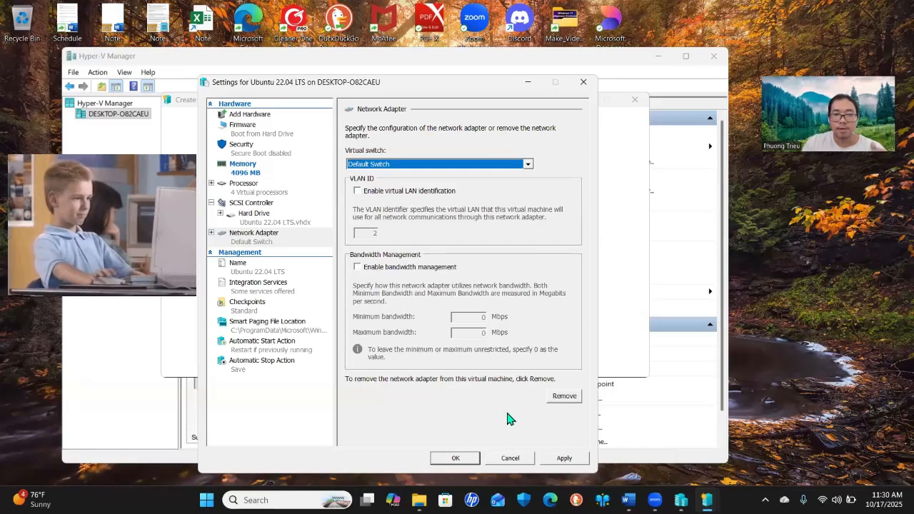
- Recheck the processor, hard drive, network adapter and name pages, and apply and close the virtual machine's settings
{"action": "left_click", "coordinate": [245, 188]}
{"action": "left_click", "coordinate": [255, 223]}
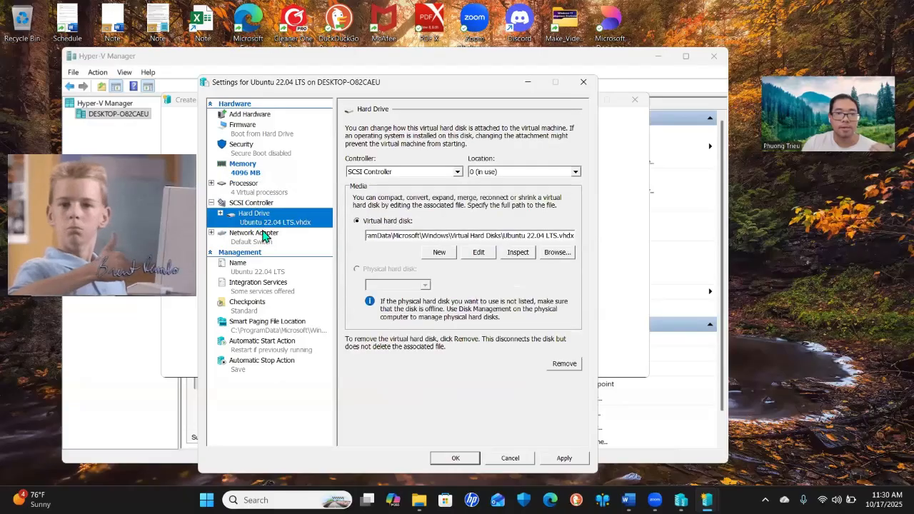
{"action": "left_click", "coordinate": [254, 236]}
{"action": "left_click", "coordinate": [260, 277]}
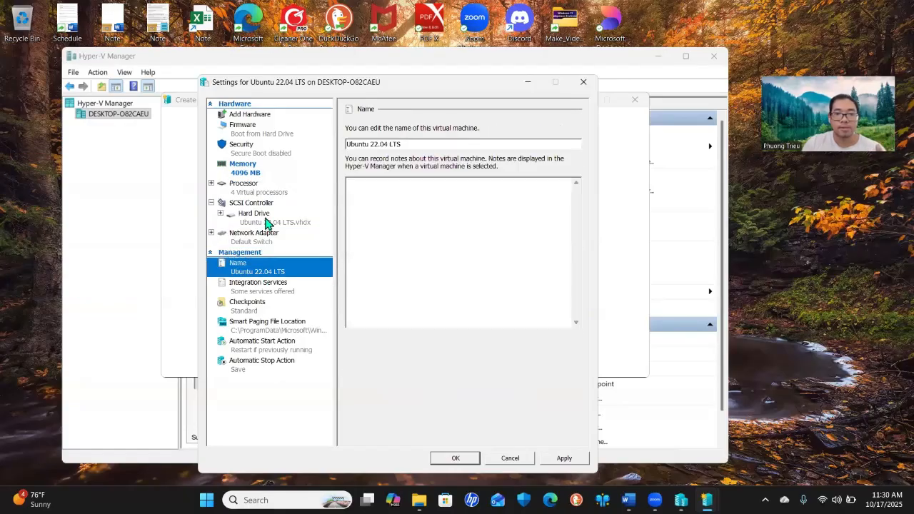
{"action": "left_click", "coordinate": [575, 458]}
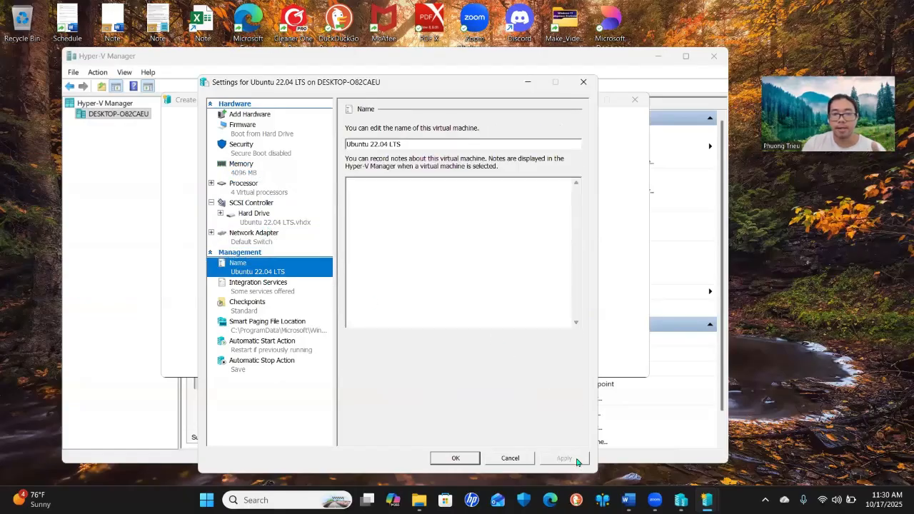
{"action": "left_click", "coordinate": [455, 462]}
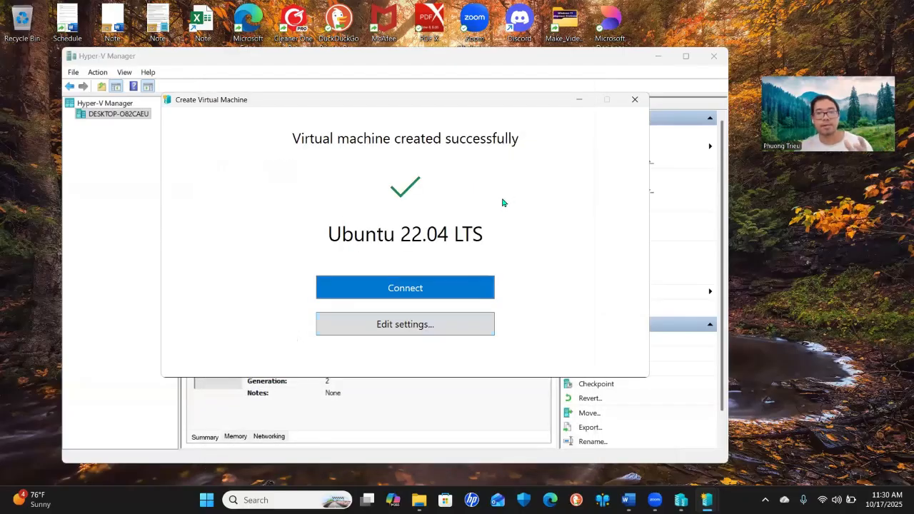
- Connect to the Ubuntu 22.04 LTS virtual machine, reposition its connection window and start the machine
{"action": "left_click", "coordinate": [441, 283]}
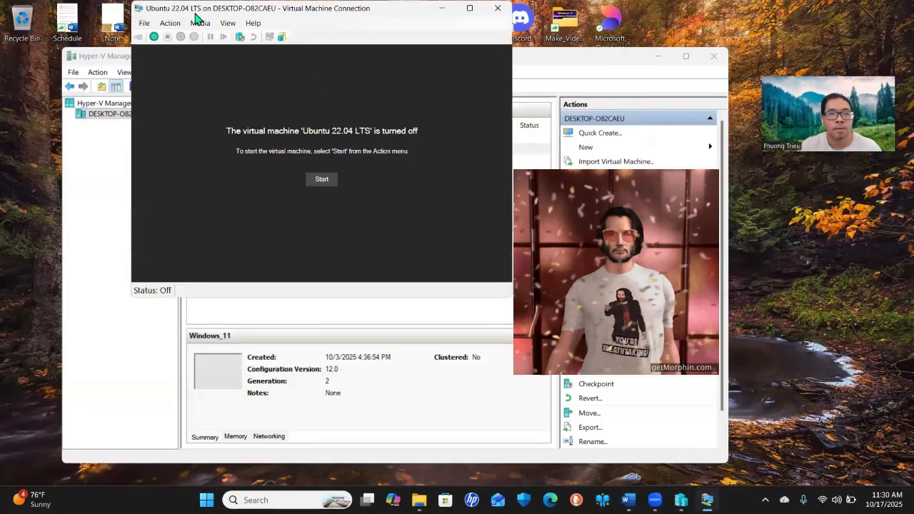
{"action": "left_click_drag", "start_coordinate": [171, 14], "coordinate": [253, 123]}
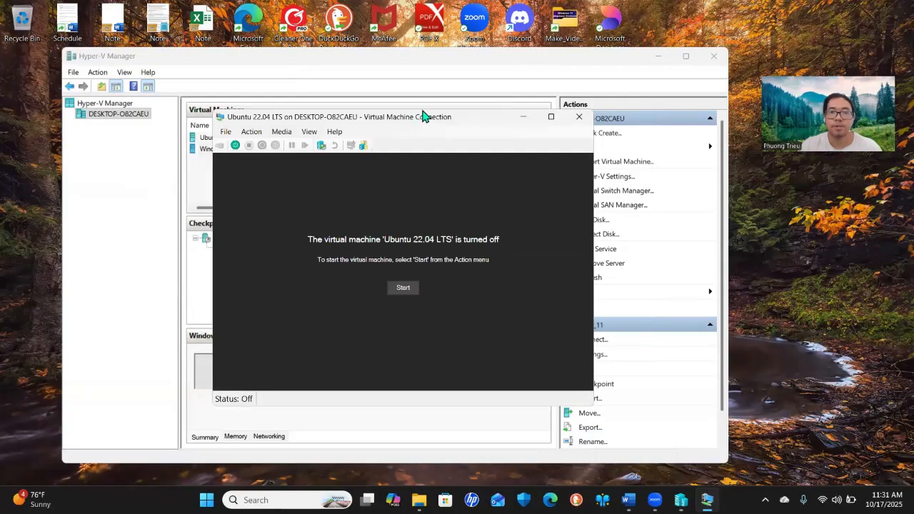
{"action": "left_click_drag", "start_coordinate": [423, 114], "coordinate": [399, 85]}
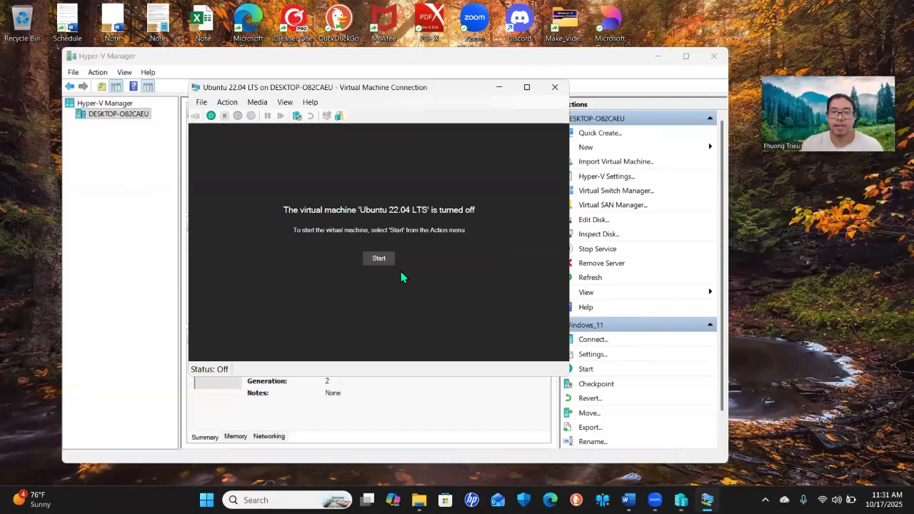
{"action": "left_click", "coordinate": [368, 258]}
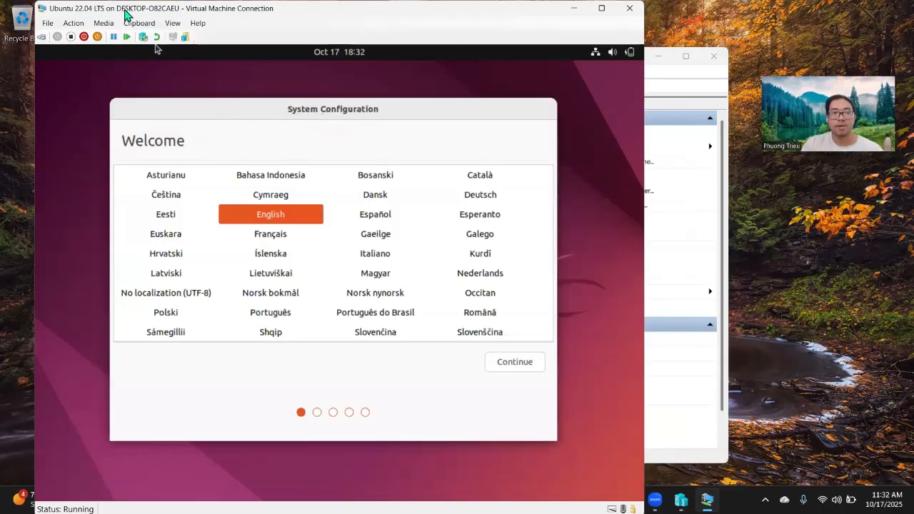
- Accept English as the system language and English (US) as the keyboard layout in the Ubuntu setup
{"action": "left_click_drag", "start_coordinate": [125, 13], "coordinate": [125, 50]}
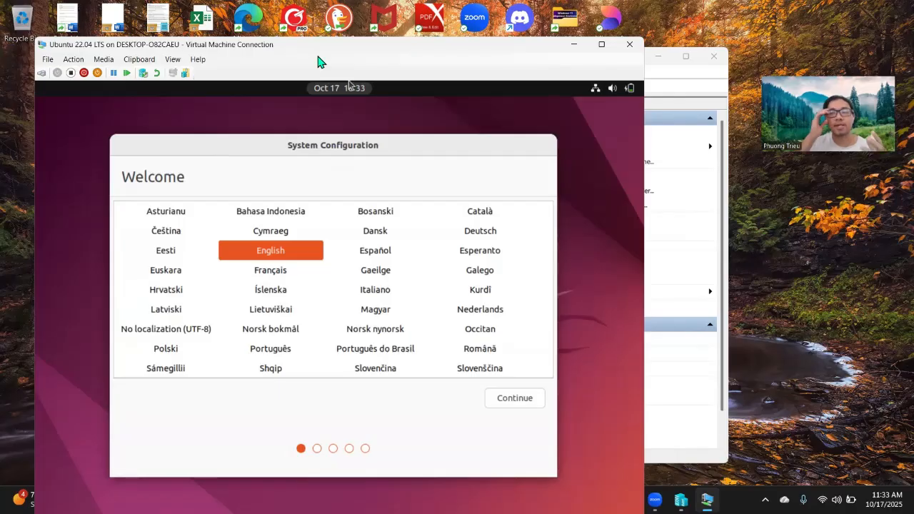
{"action": "left_click_drag", "start_coordinate": [319, 62], "coordinate": [313, 38]}
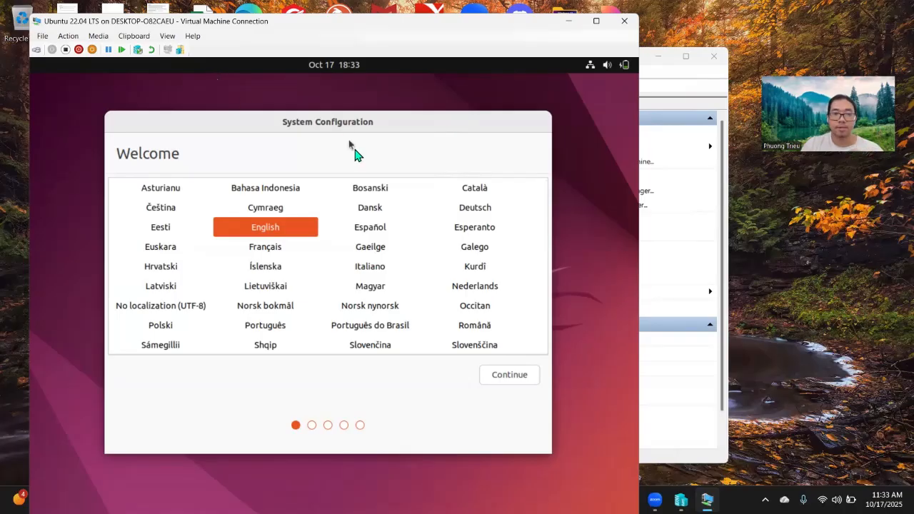
{"action": "left_click_drag", "start_coordinate": [320, 127], "coordinate": [325, 111]}
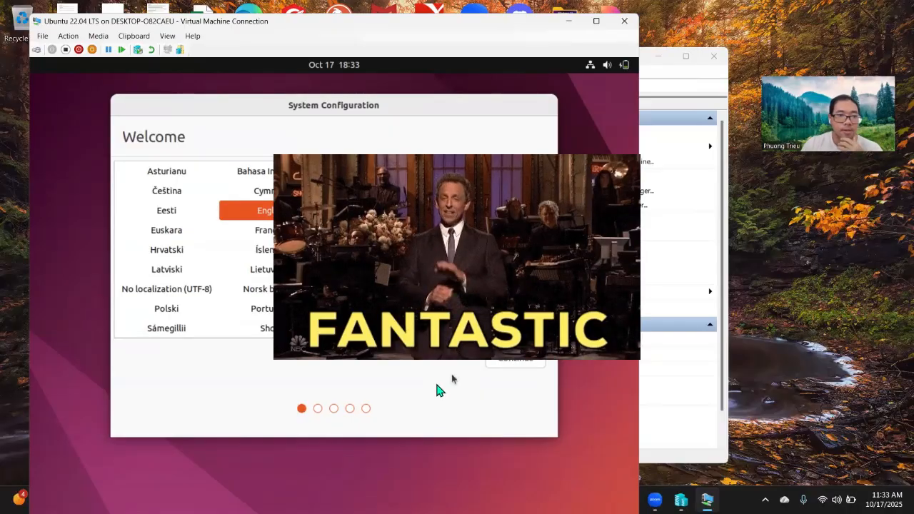
{"action": "mouse_move", "coordinate": [330, 116]}
{"action": "left_mouse_down"}
{"action": "mouse_move", "coordinate": [326, 125]}
{"action": "mouse_move", "coordinate": [314, 117]}
{"action": "mouse_move", "coordinate": [328, 118]}
{"action": "left_mouse_up"}
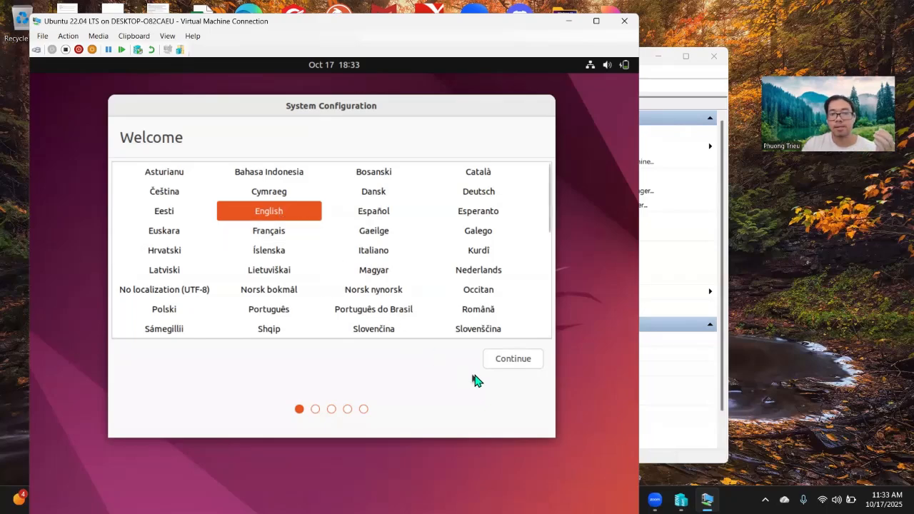
{"action": "left_click", "coordinate": [514, 361]}
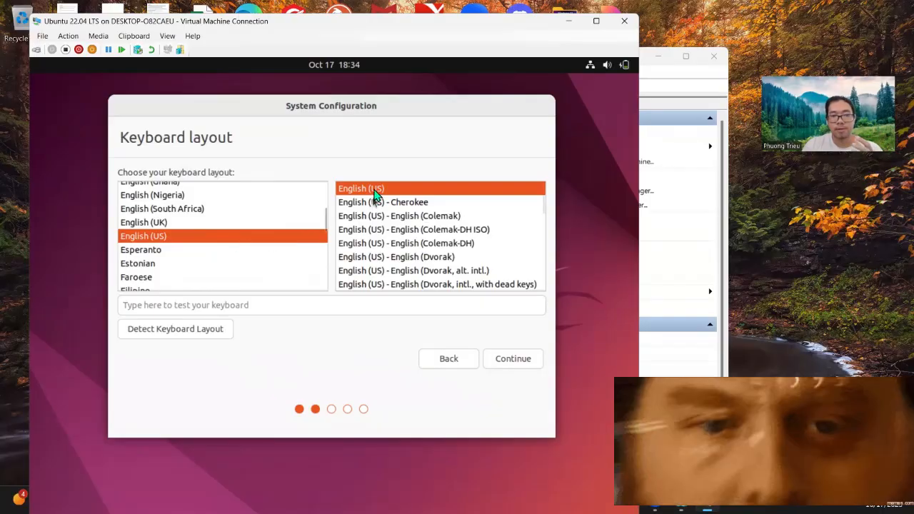
{"action": "left_click", "coordinate": [514, 361]}
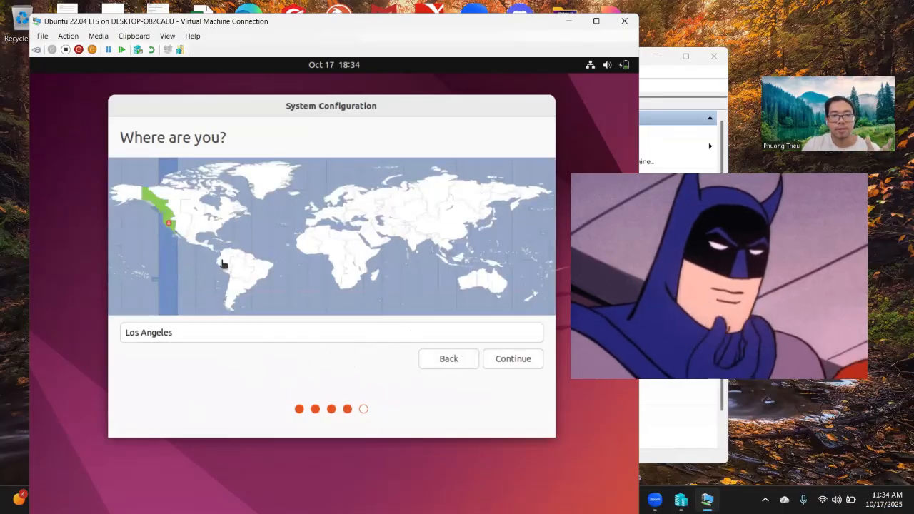
- Check the city entered in the location field of the Ubuntu setup without changing it
{"action": "left_click", "coordinate": [194, 334]}
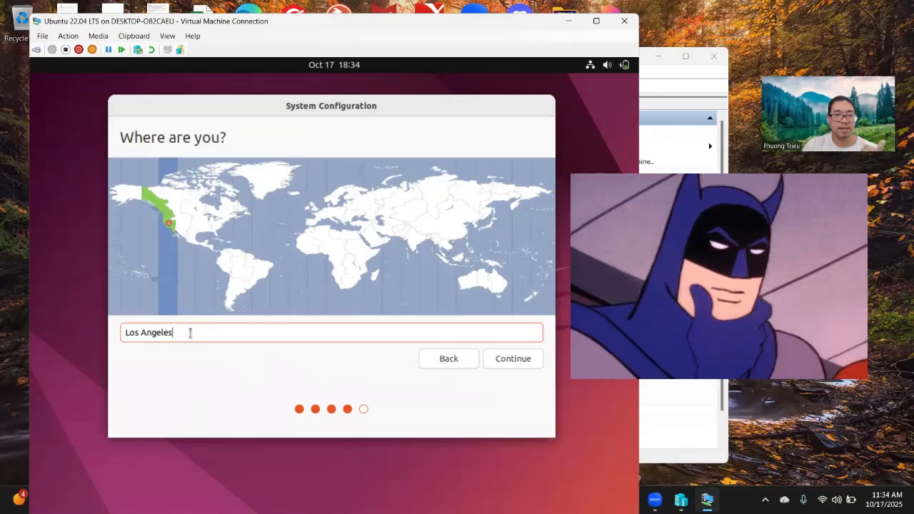
{"action": "left_click_drag", "start_coordinate": [190, 333], "coordinate": [131, 330]}
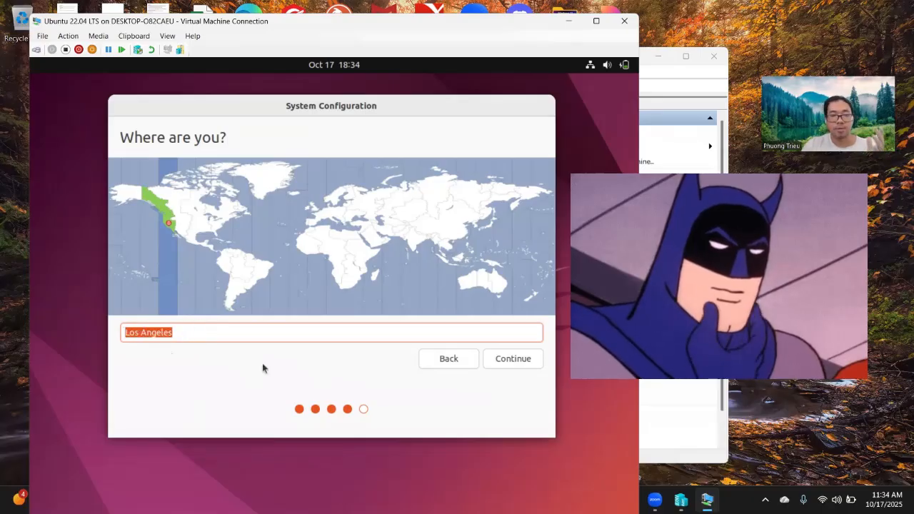
{"action": "left_click", "coordinate": [179, 332]}
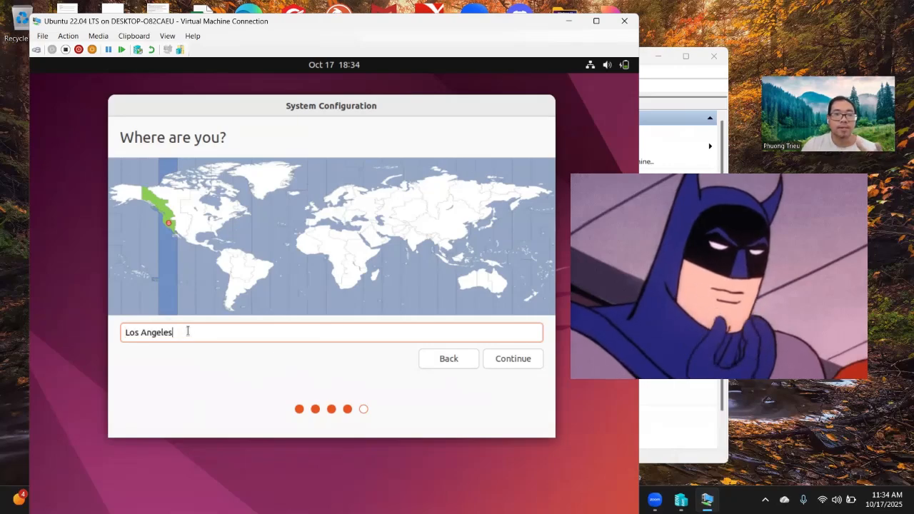
- Dismiss the display configuration dialog for Ubuntu 22.04 LTS without choosing a desktop size
{"action": "left_click", "coordinate": [671, 56]}
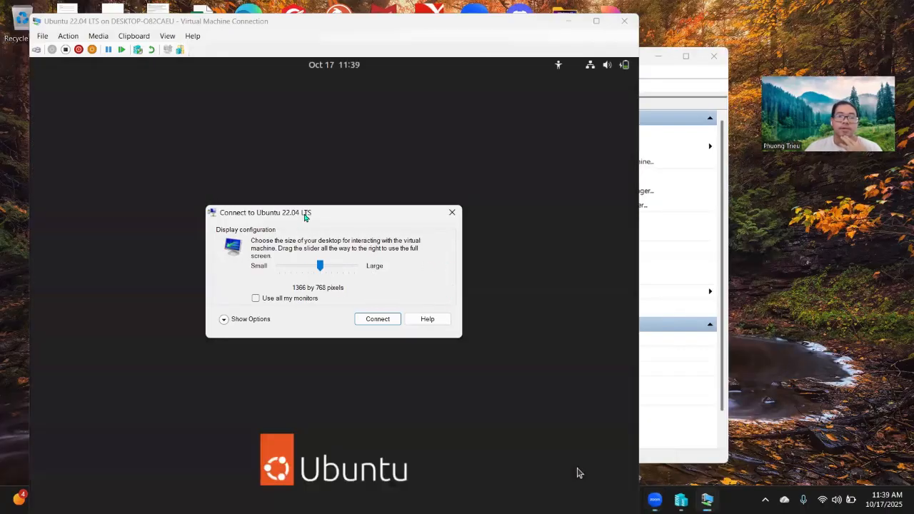
{"action": "left_click_drag", "start_coordinate": [305, 213], "coordinate": [308, 186]}
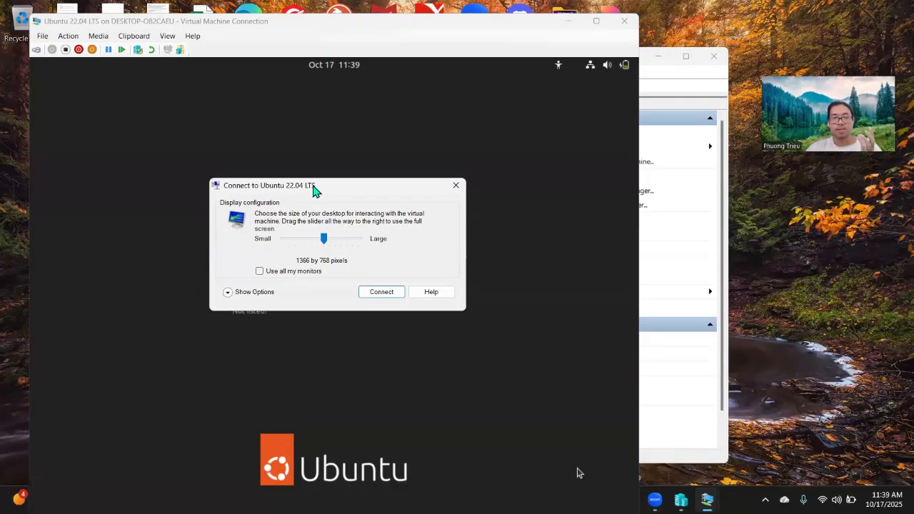
{"action": "left_click_drag", "start_coordinate": [312, 189], "coordinate": [314, 209]}
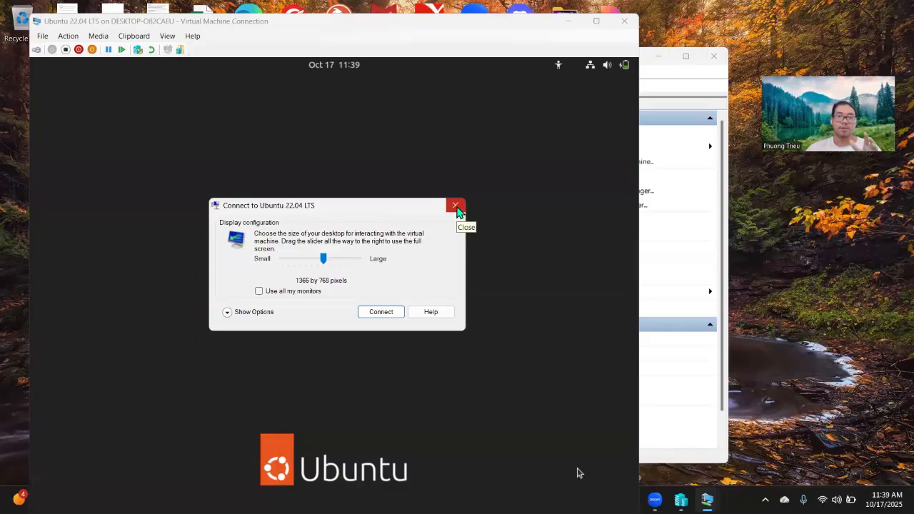
{"action": "left_click", "coordinate": [456, 206]}
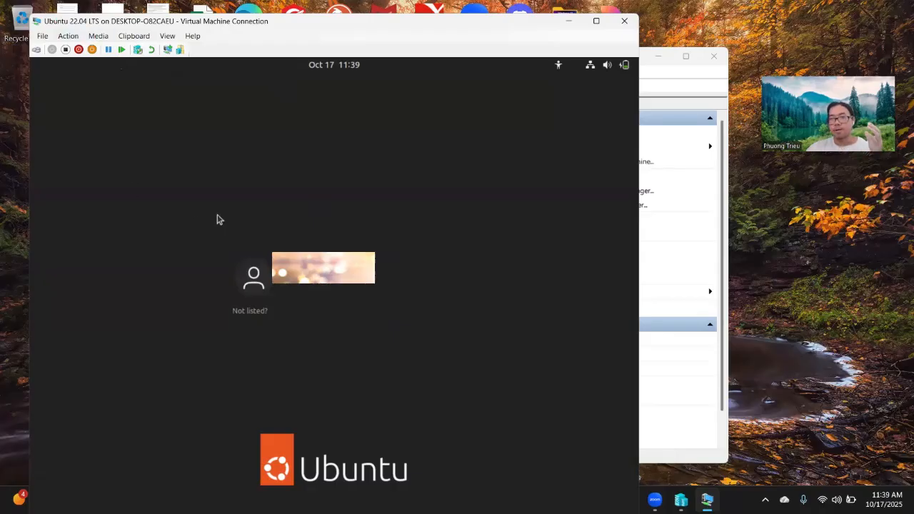
- Select the user account on the Ubuntu login screen and sign in with the account password
{"action": "left_click", "coordinate": [358, 288]}
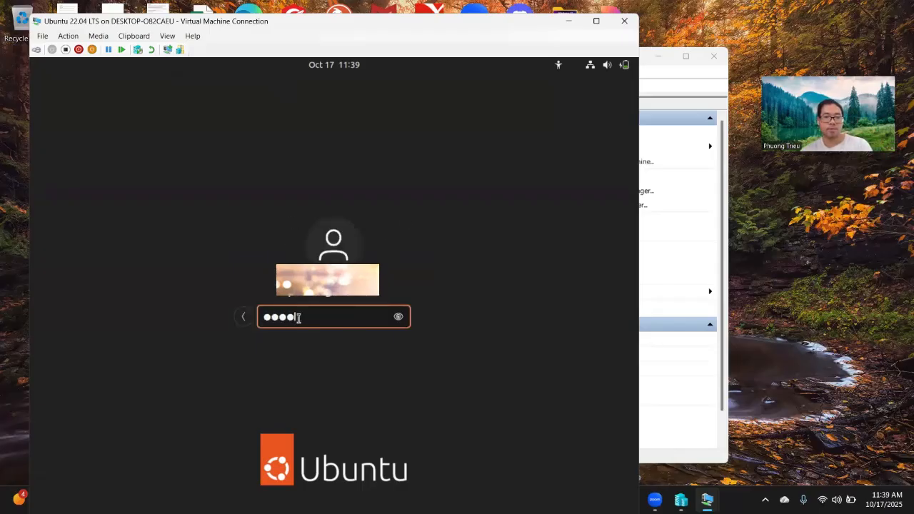
{"action": "key", "text": "Return"}
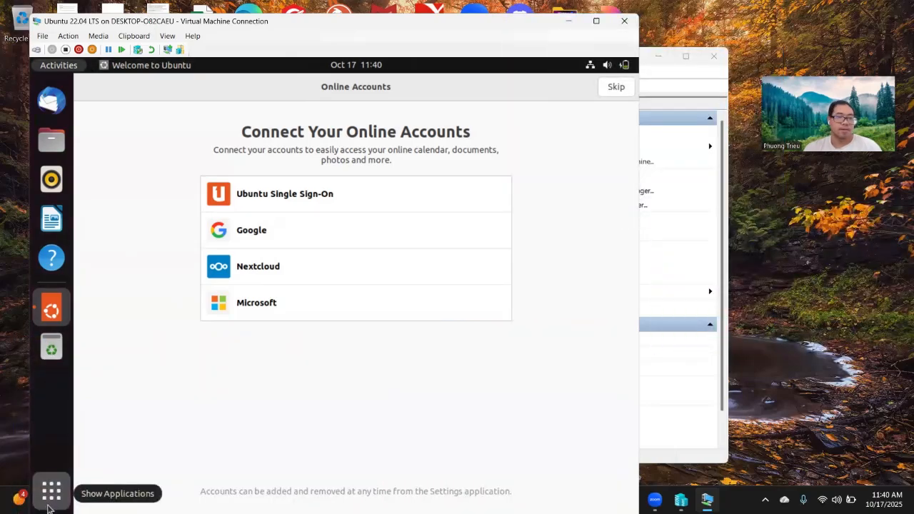
- Look over the installed applications in Ubuntu's application overview and return to the Welcome to Ubuntu window
{"action": "left_click", "coordinate": [52, 490]}
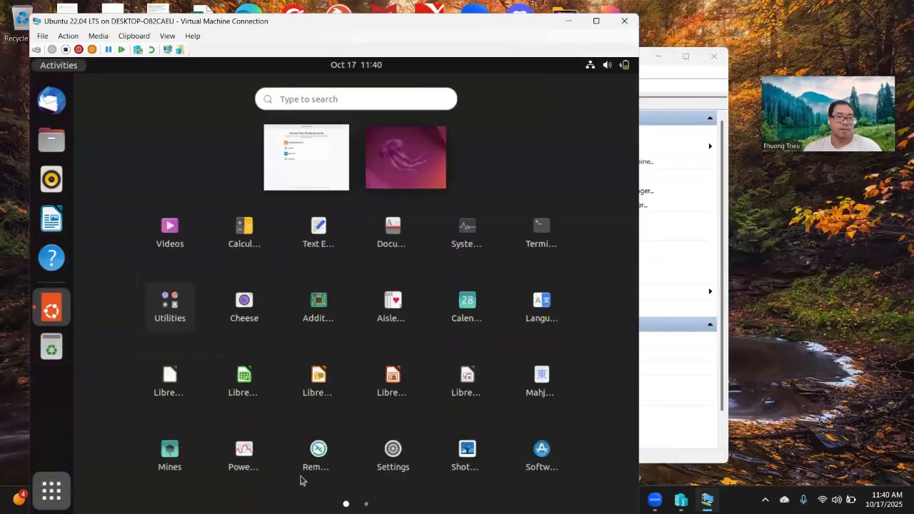
{"action": "left_click", "coordinate": [54, 503]}
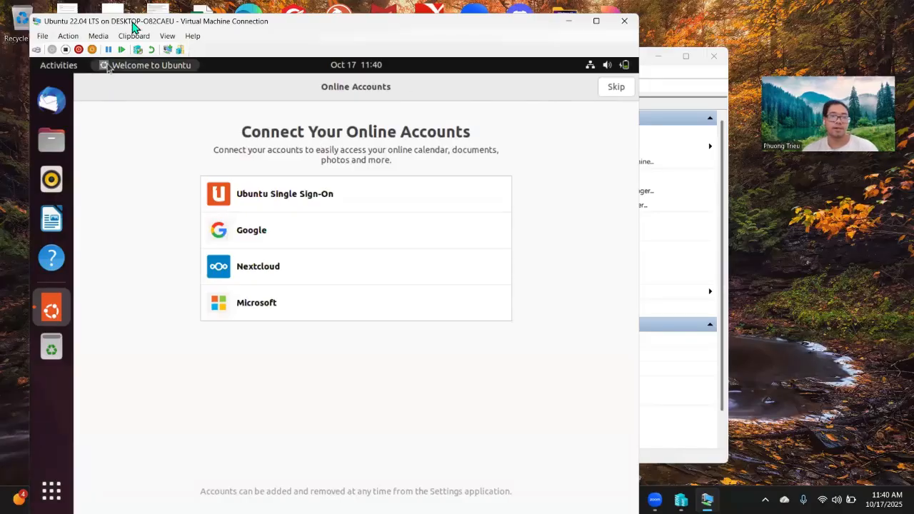
{"action": "left_click_drag", "start_coordinate": [134, 27], "coordinate": [144, 20]}
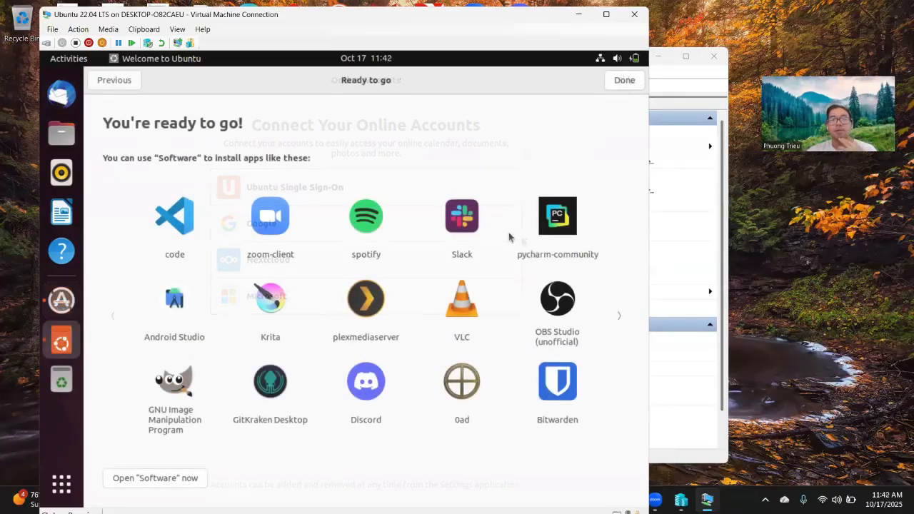
- Finish the Welcome to Ubuntu setup and postpone the software updates until later
{"action": "left_click", "coordinate": [625, 80]}
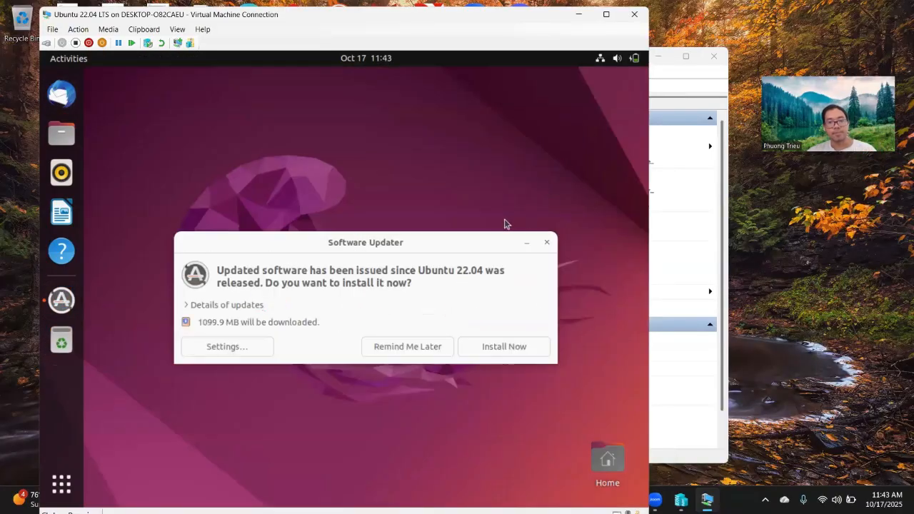
{"action": "left_click", "coordinate": [414, 350]}
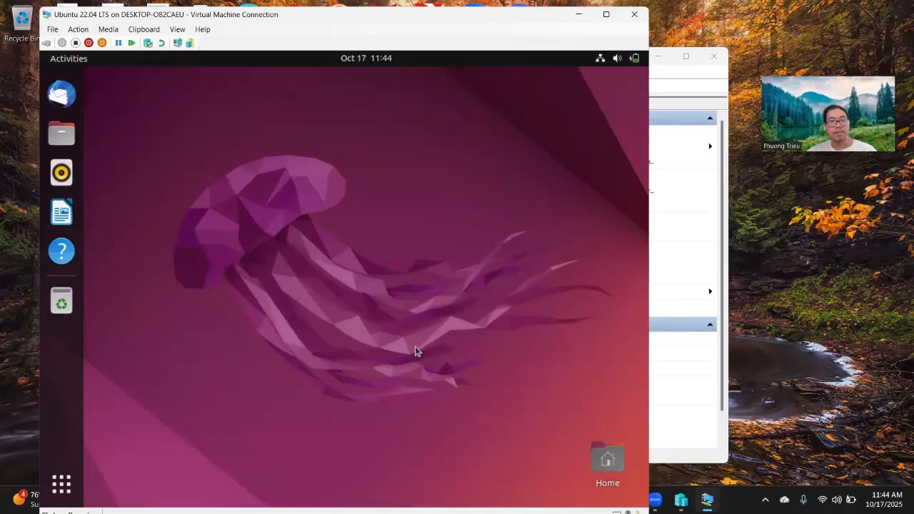
- View Ubuntu's application overview, return to the desktop and open the Home folder in Files
{"action": "left_click", "coordinate": [62, 484]}
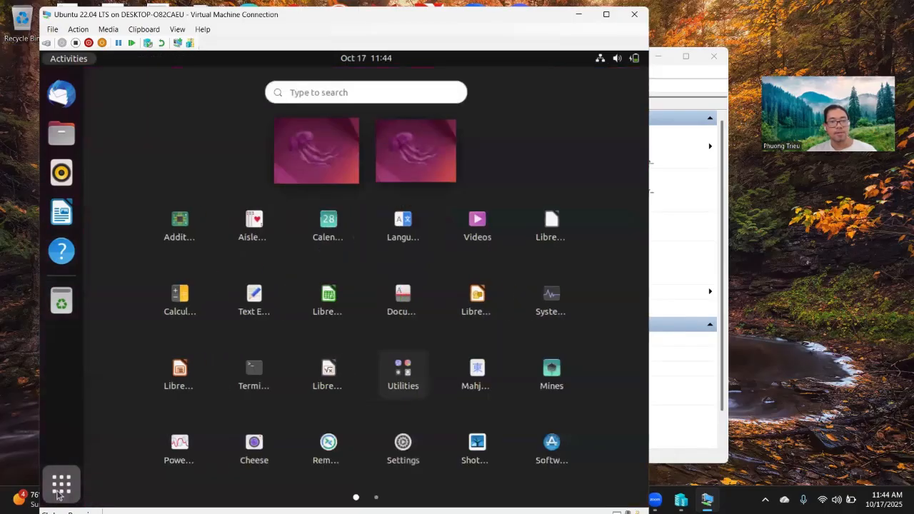
{"action": "left_click", "coordinate": [68, 60]}
{"action": "left_click", "coordinate": [68, 66]}
{"action": "left_click", "coordinate": [62, 135]}
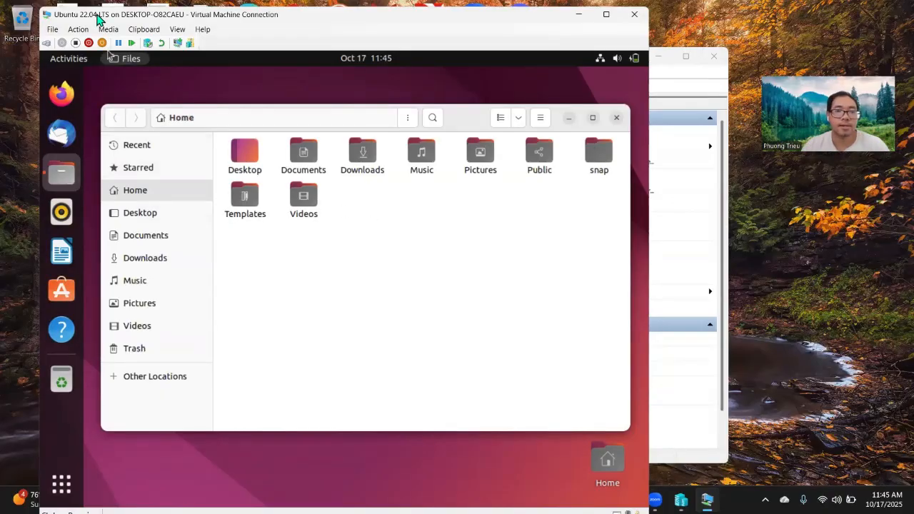
- Shut down the Ubuntu 22.04 LTS virtual machine's operating system and close its connection window
{"action": "left_click_drag", "start_coordinate": [98, 18], "coordinate": [105, 52]}
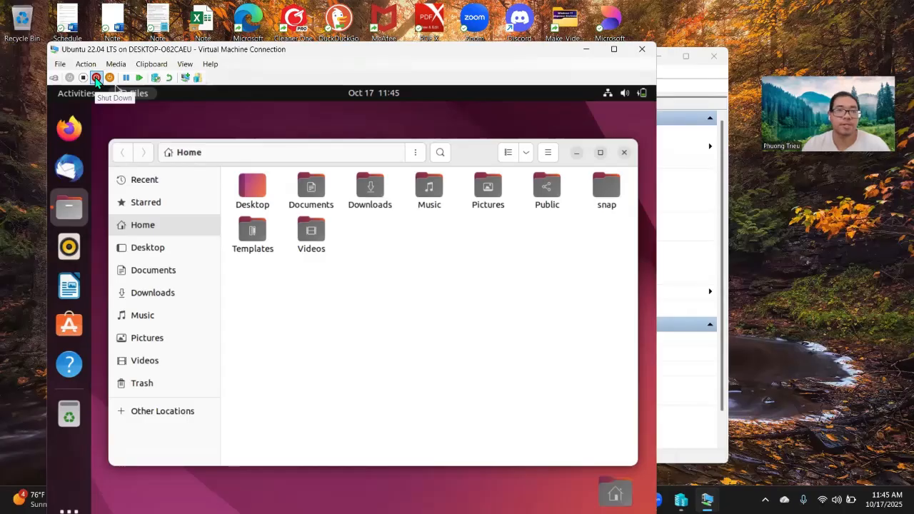
{"action": "left_click", "coordinate": [97, 78]}
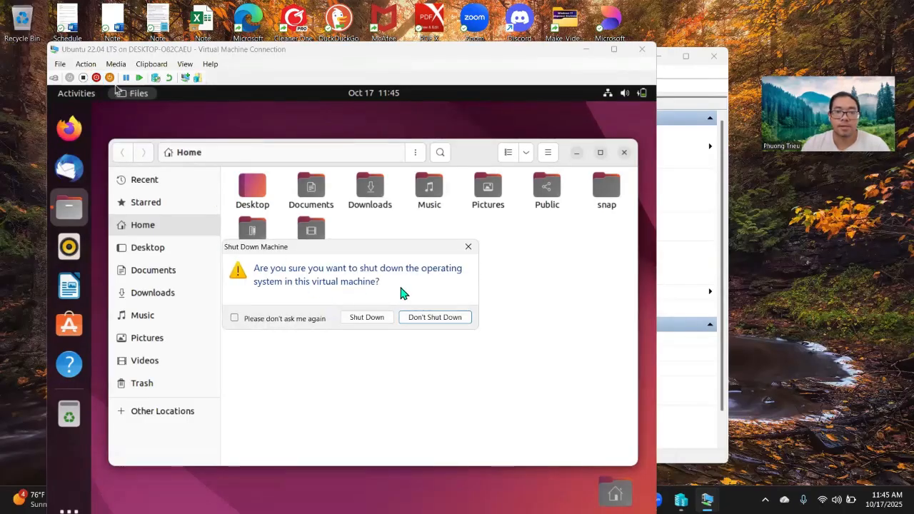
{"action": "left_click_drag", "start_coordinate": [388, 250], "coordinate": [393, 163]}
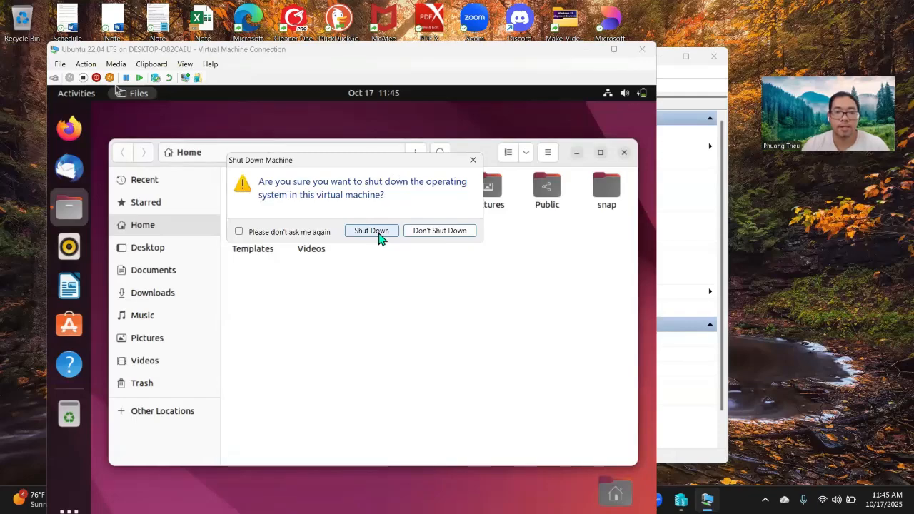
{"action": "left_click", "coordinate": [379, 233]}
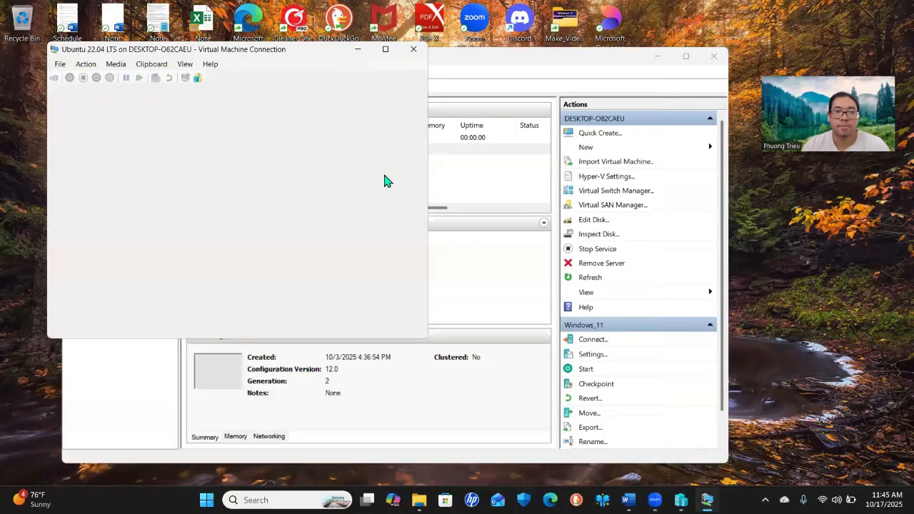
{"action": "left_click_drag", "start_coordinate": [264, 59], "coordinate": [351, 146]}
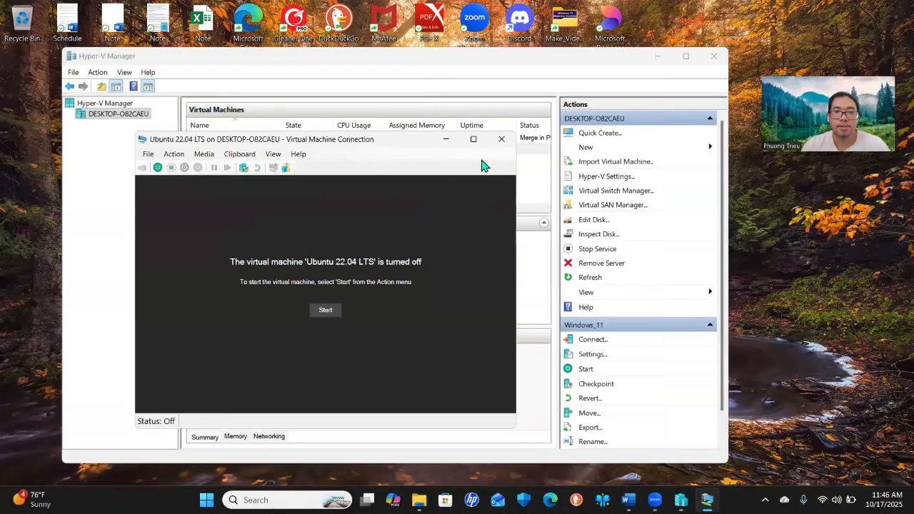
{"action": "left_click", "coordinate": [502, 138]}
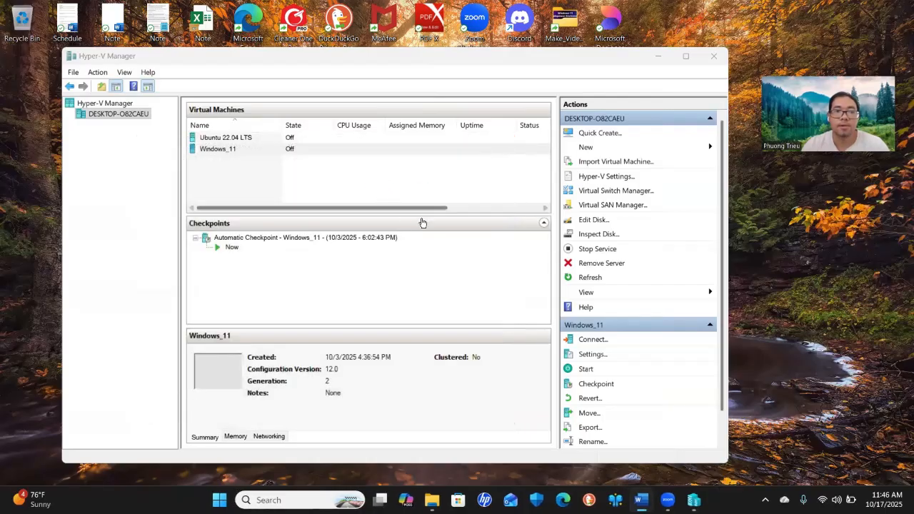
- Connect to the Ubuntu 22.04 LTS virtual machine from the virtual machine list, then close the connection window without starting it
{"action": "left_click_drag", "start_coordinate": [298, 212], "coordinate": [231, 213]}
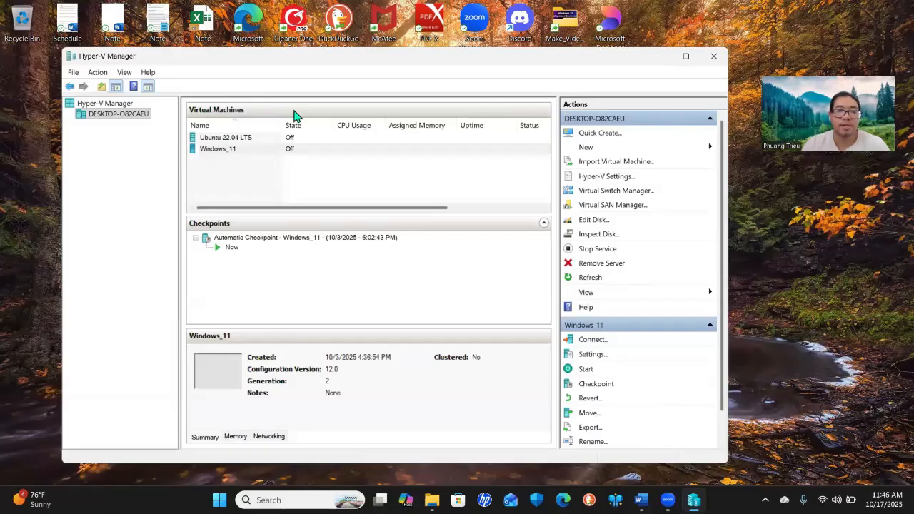
{"action": "left_click", "coordinate": [248, 143]}
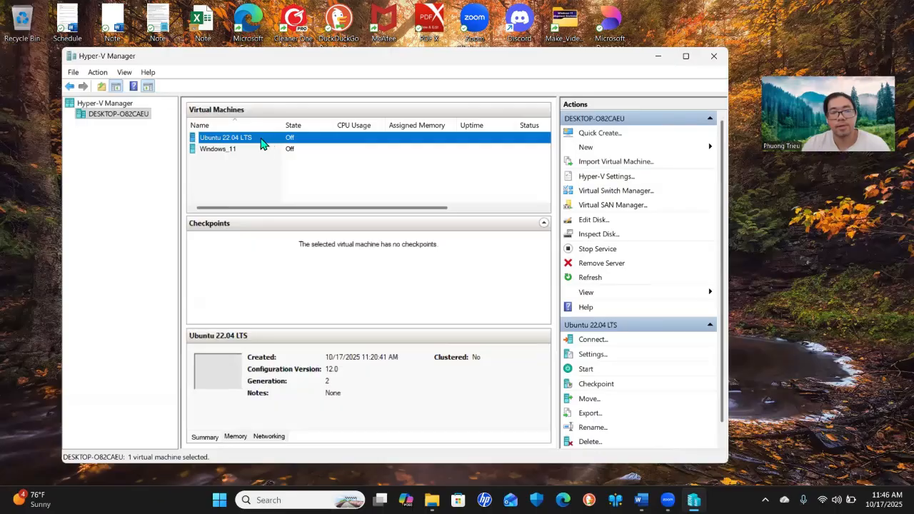
{"action": "right_click", "coordinate": [250, 143]}
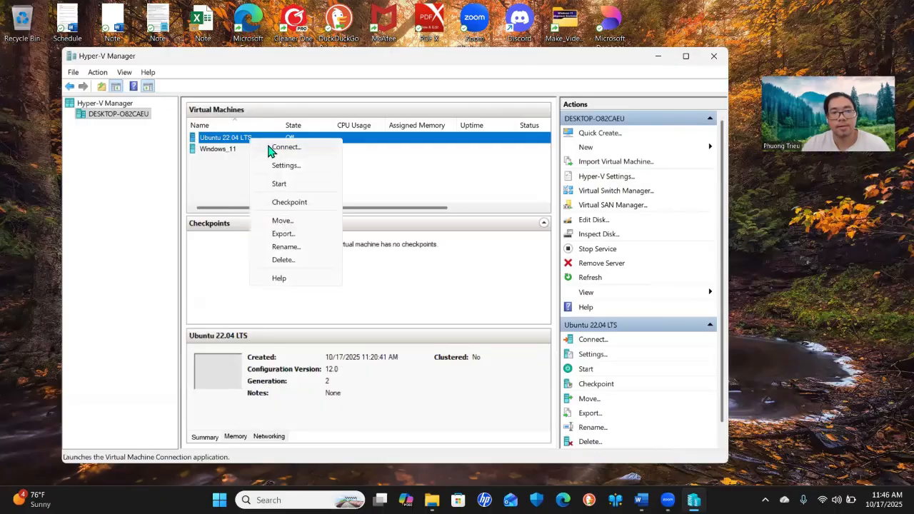
{"action": "left_click", "coordinate": [283, 148]}
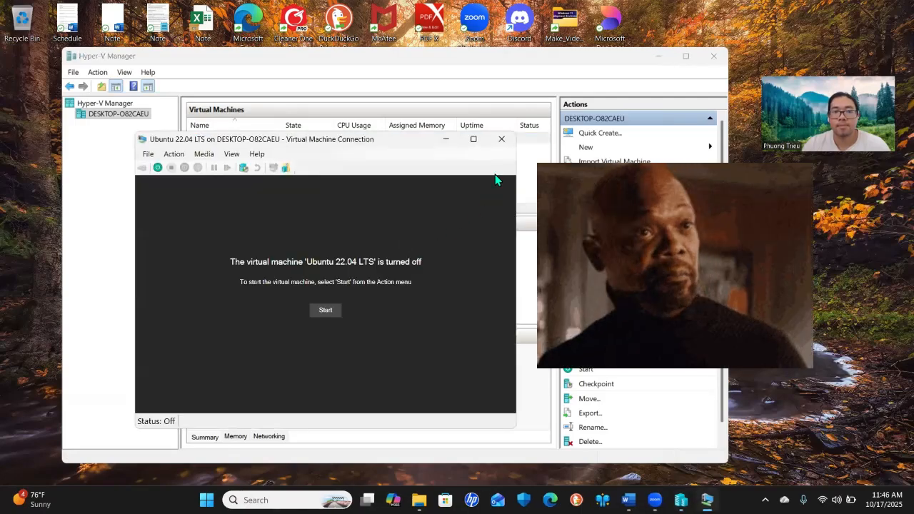
{"action": "left_click", "coordinate": [502, 141]}
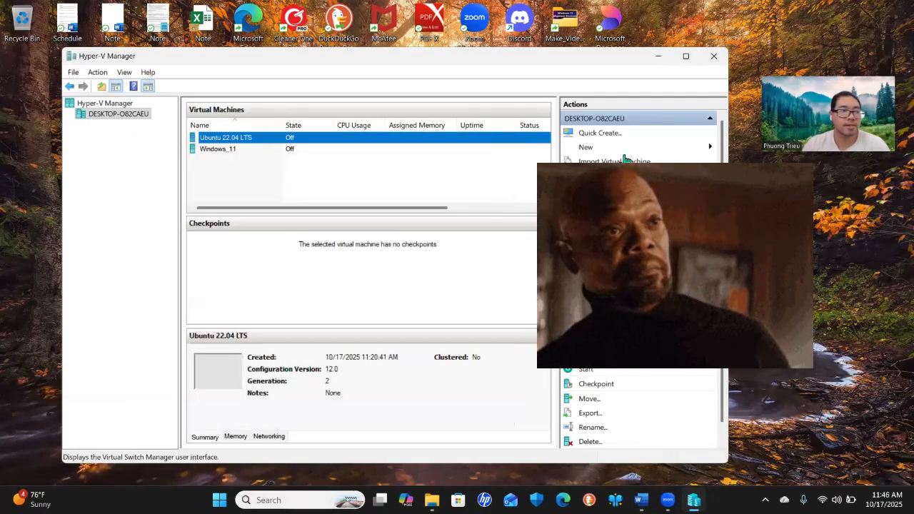